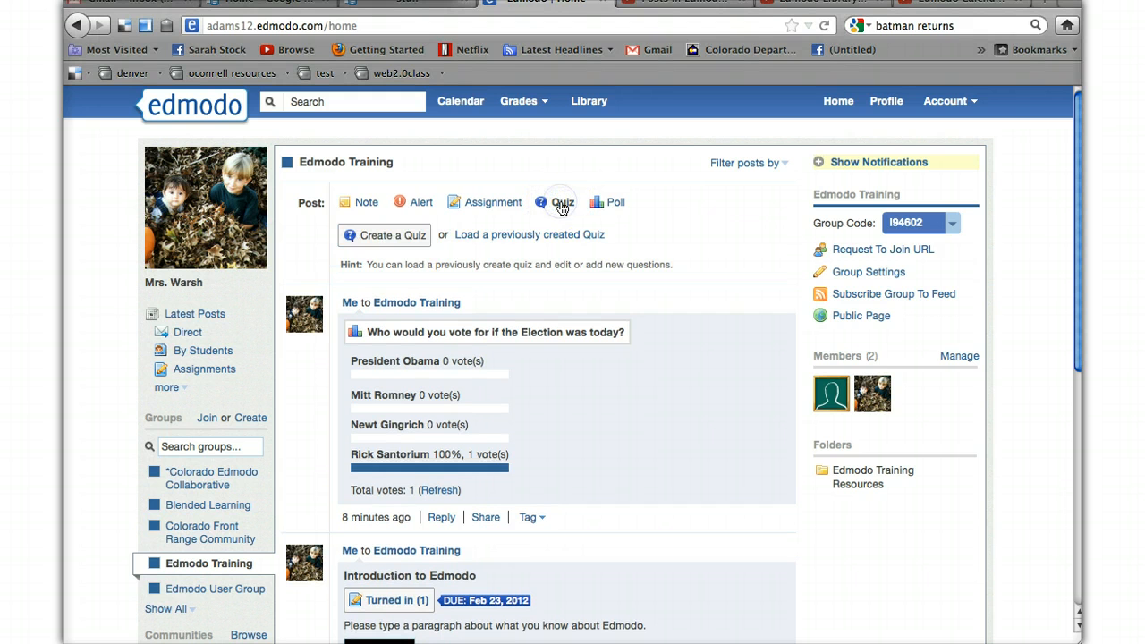
# - Create a new quiz and add a True False question as its first question
pyautogui.click(378, 236)
pyautogui.click(402, 234)
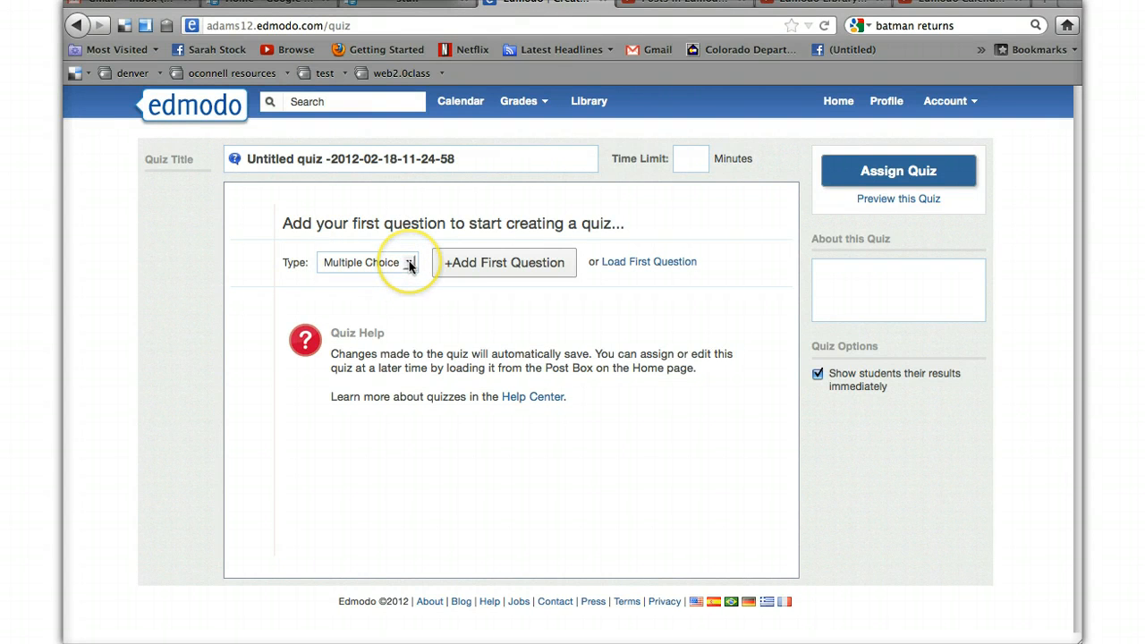
pyautogui.click(409, 263)
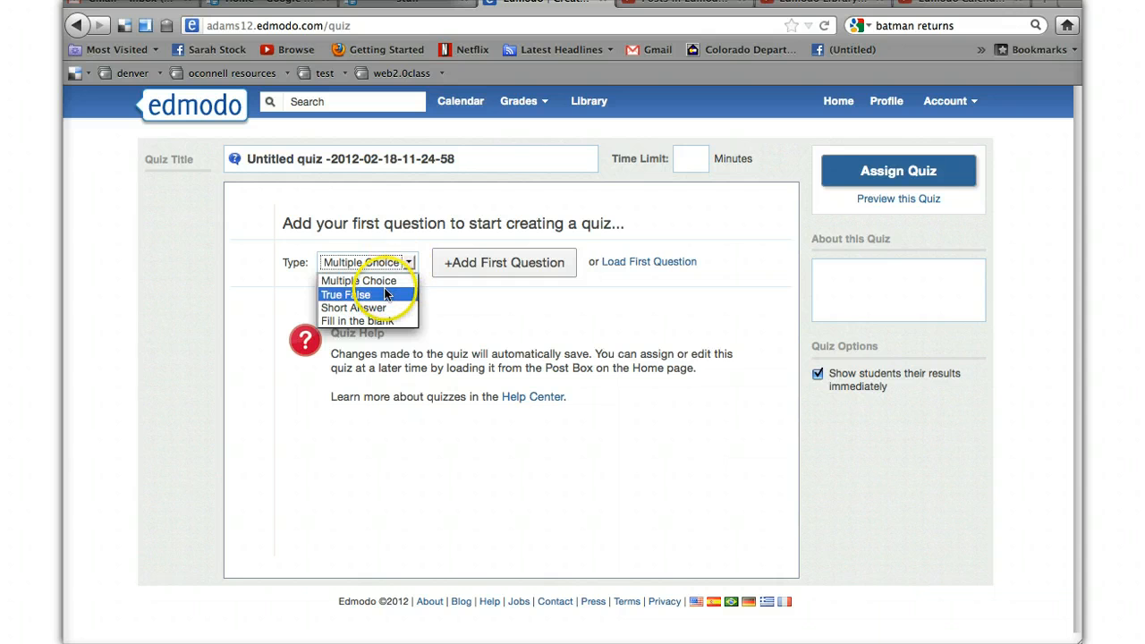
pyautogui.click(385, 294)
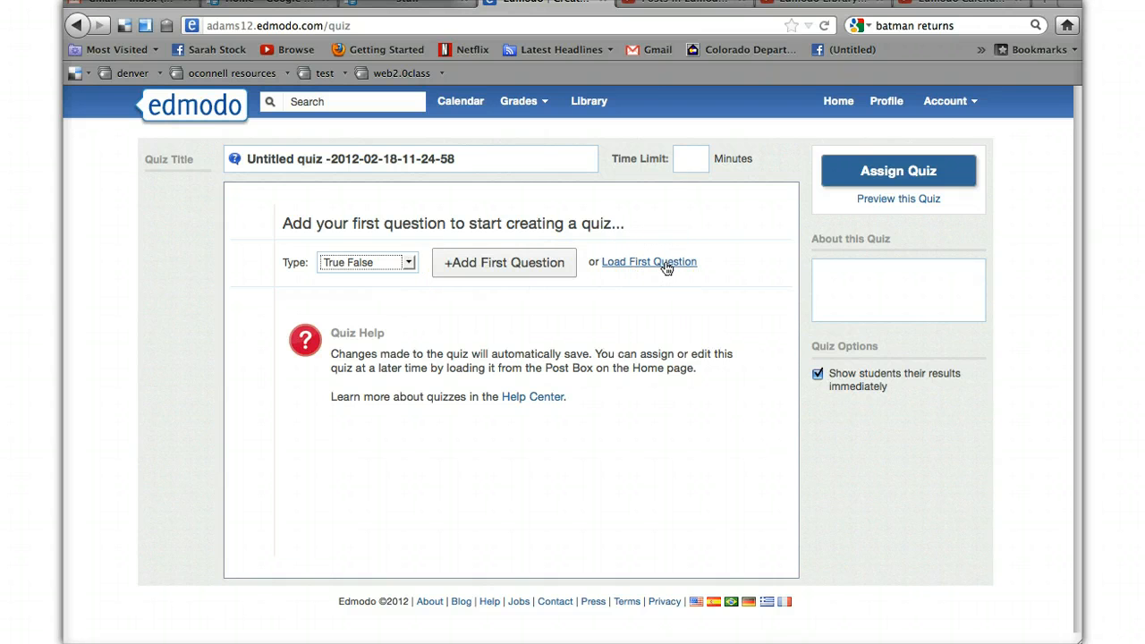
pyautogui.click(530, 263)
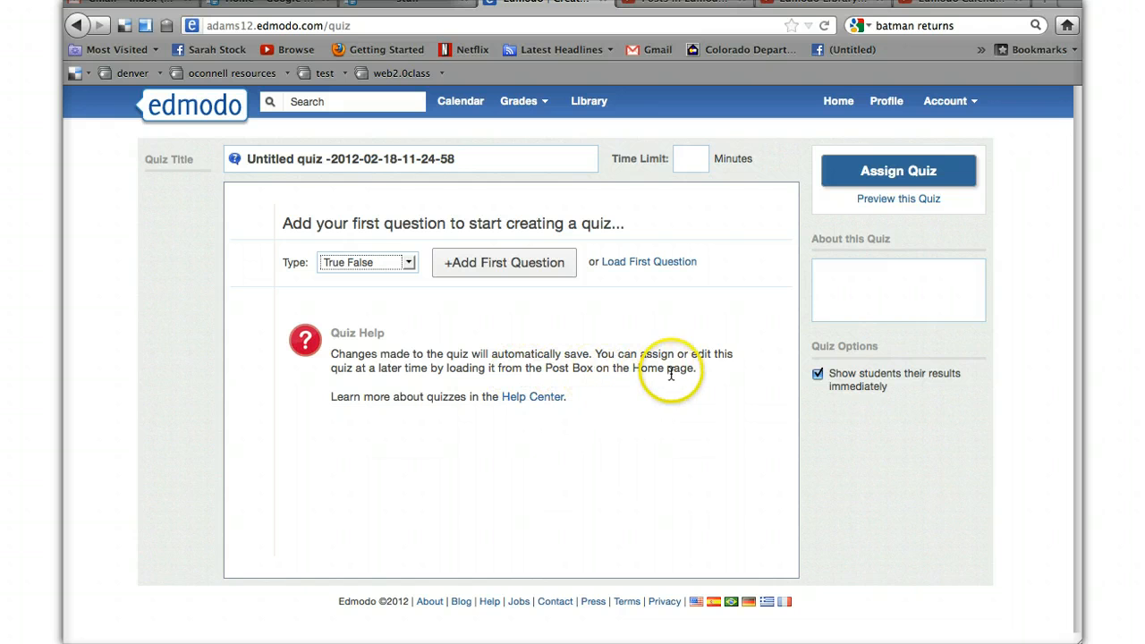
pyautogui.click(507, 264)
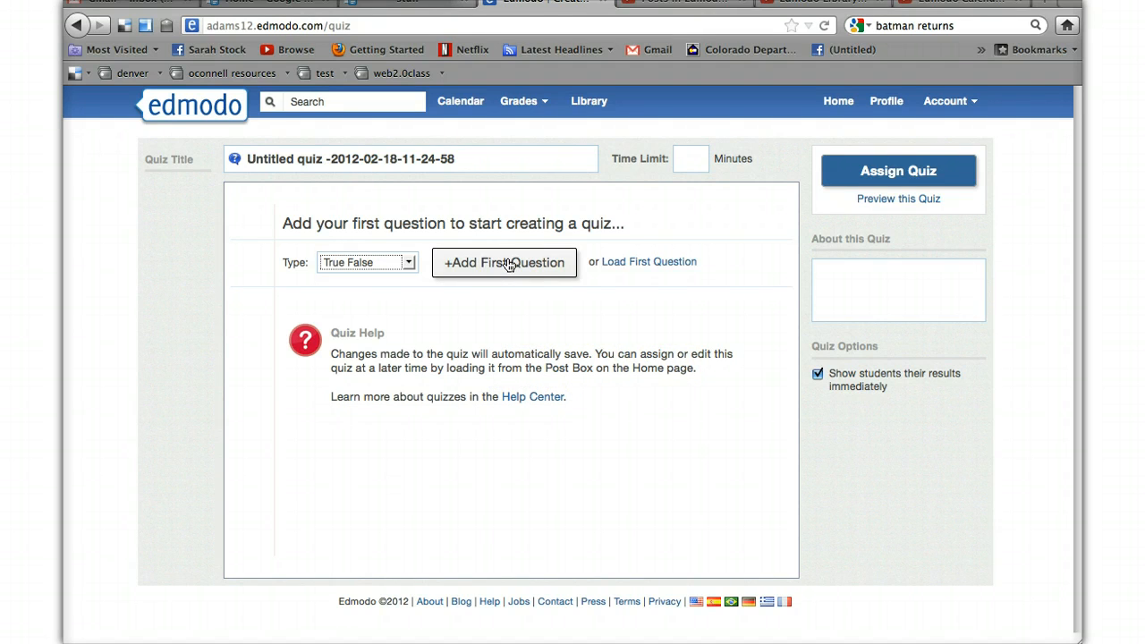
pyautogui.click(507, 264)
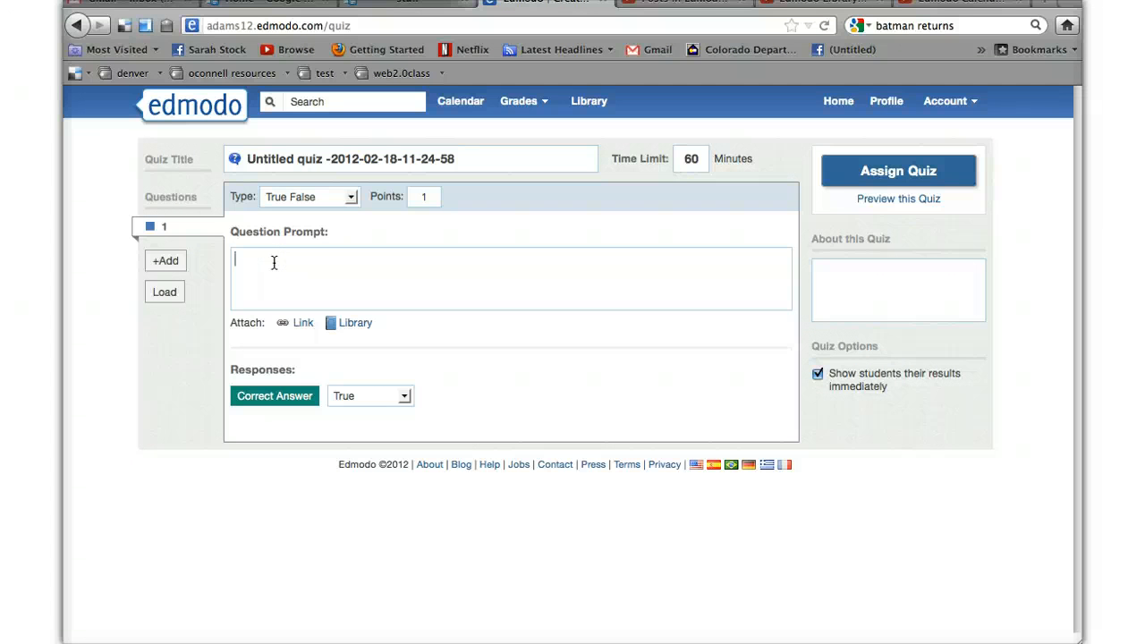
# - Enter the first question's prompt "The sun rises in the East?" and set its correct answer to True
pyautogui.write('he sun rises in the eas')
pyautogui.press('BackSpace')
pyautogui.press('BackSpace')
pyautogui.write('ast?')
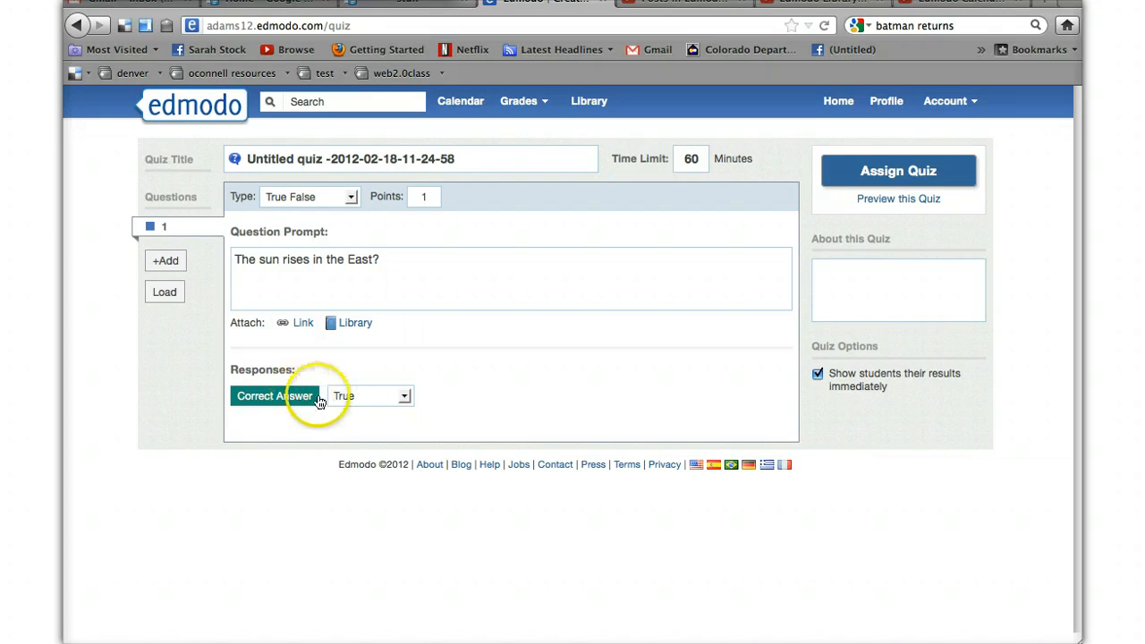
pyautogui.click(402, 396)
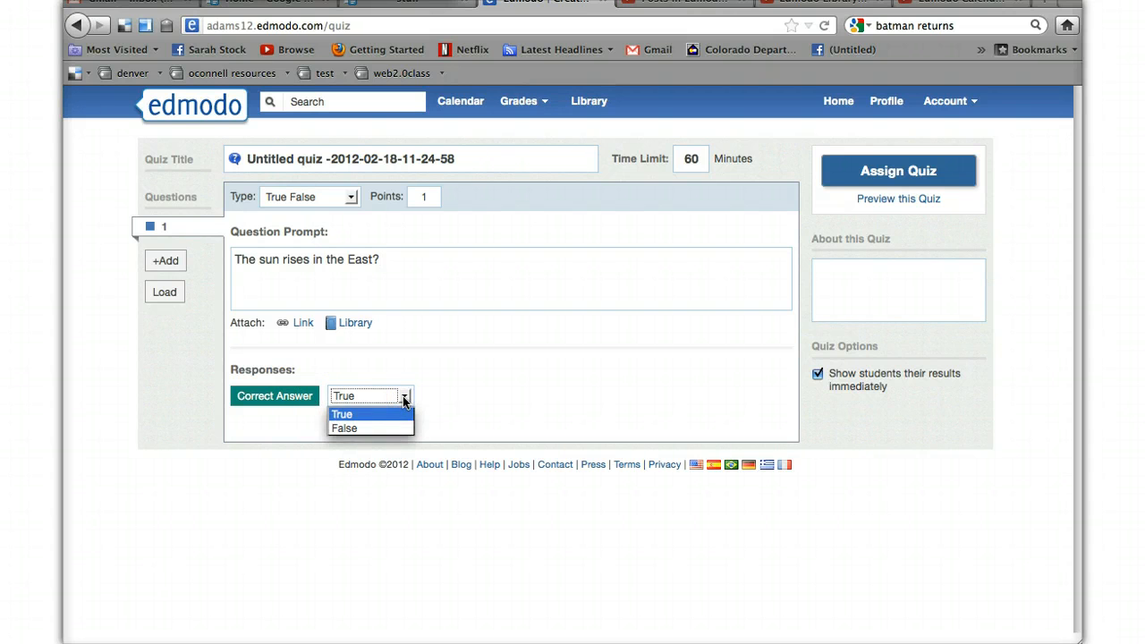
pyautogui.click(366, 412)
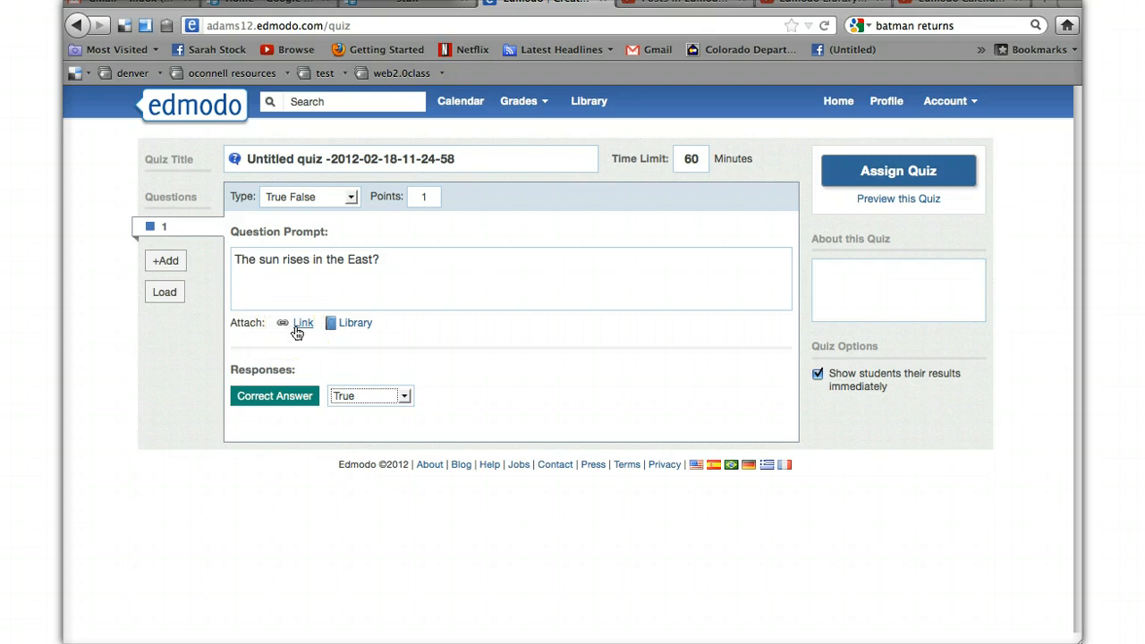
# - Attach the image 005.jpg from the library to the first question
pyautogui.click(350, 329)
pyautogui.click(350, 327)
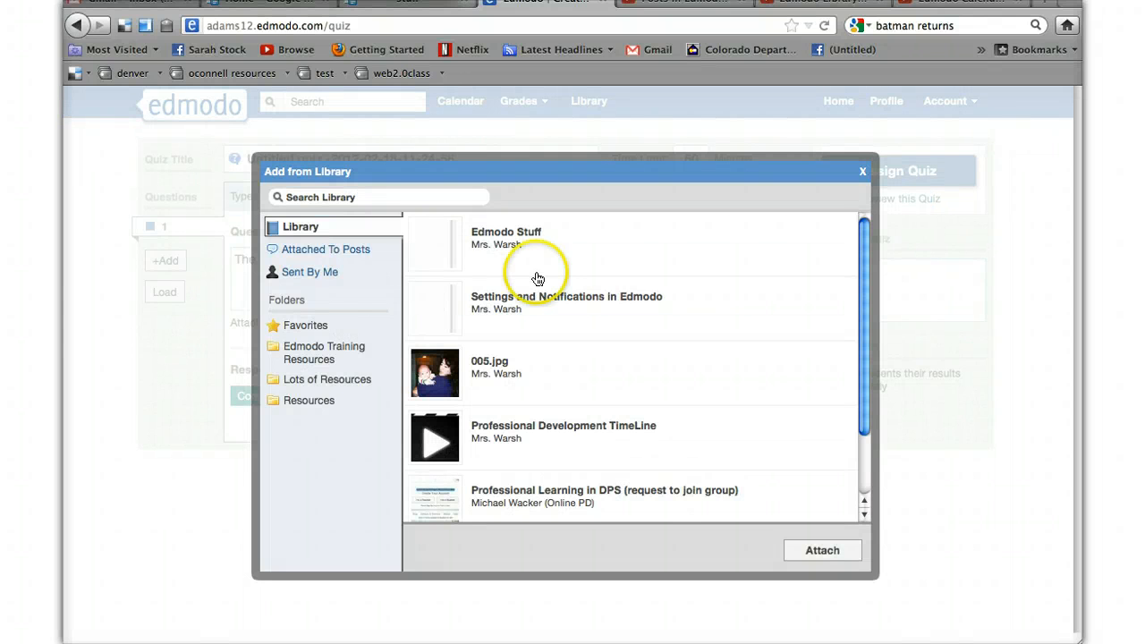
pyautogui.click(431, 364)
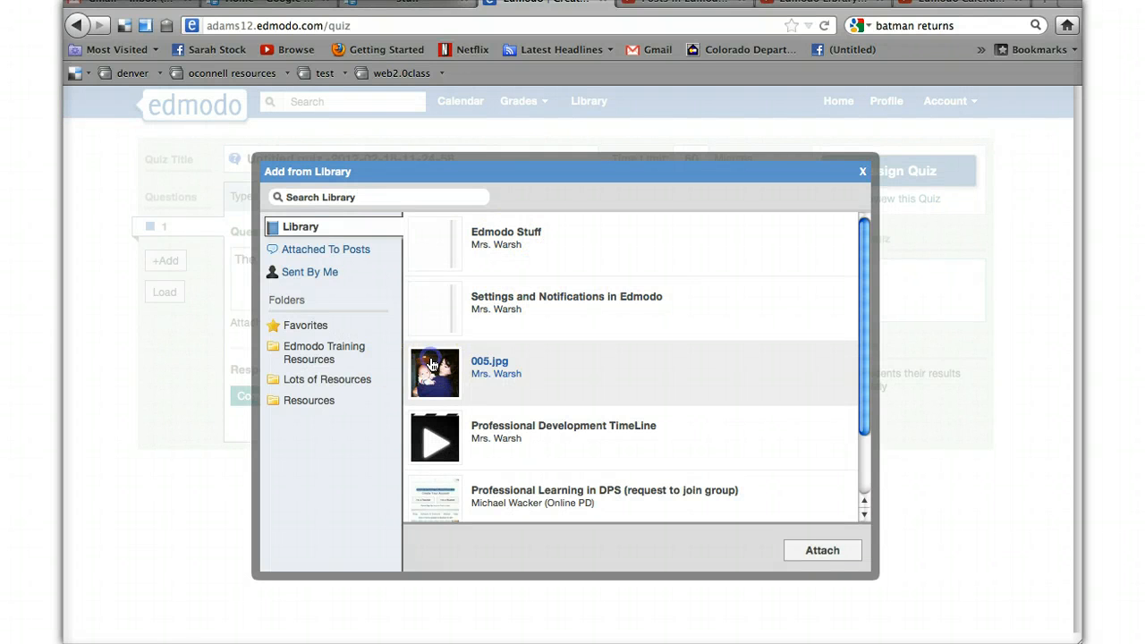
pyautogui.click(822, 549)
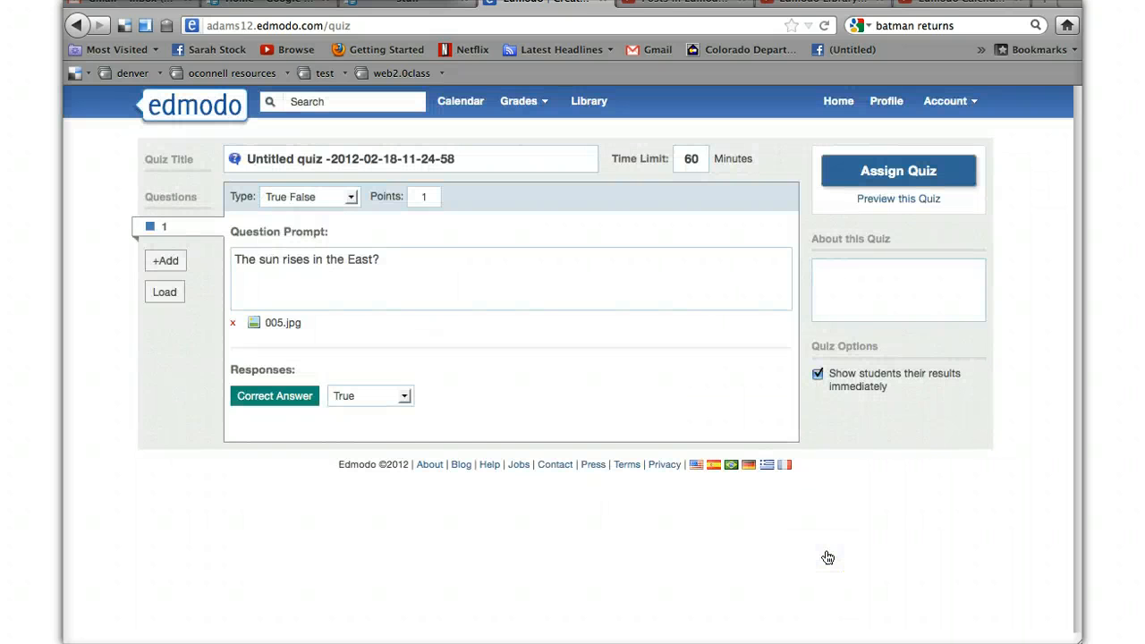
# - Add a second question to the quiz and make it a Fill in the blank question
pyautogui.click(165, 263)
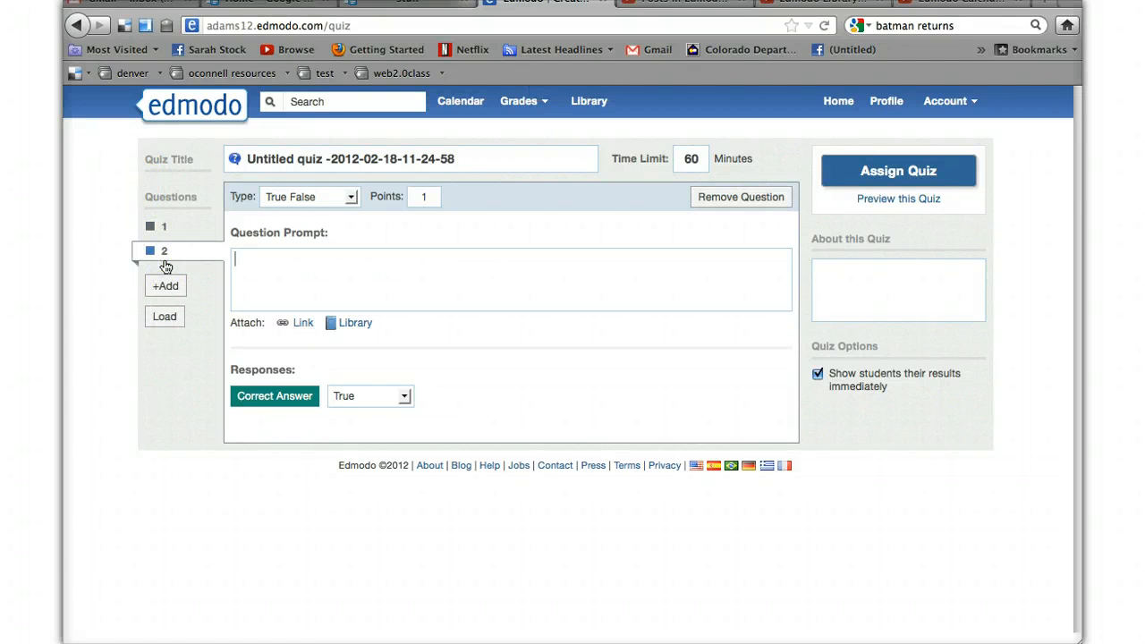
pyautogui.click(353, 197)
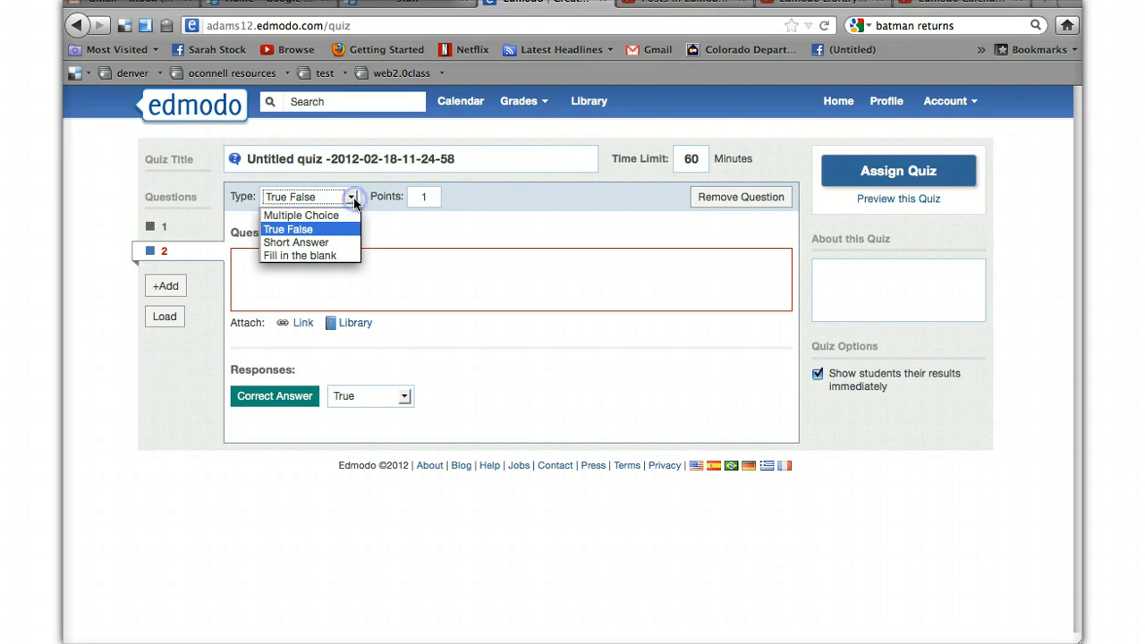
pyautogui.click(330, 256)
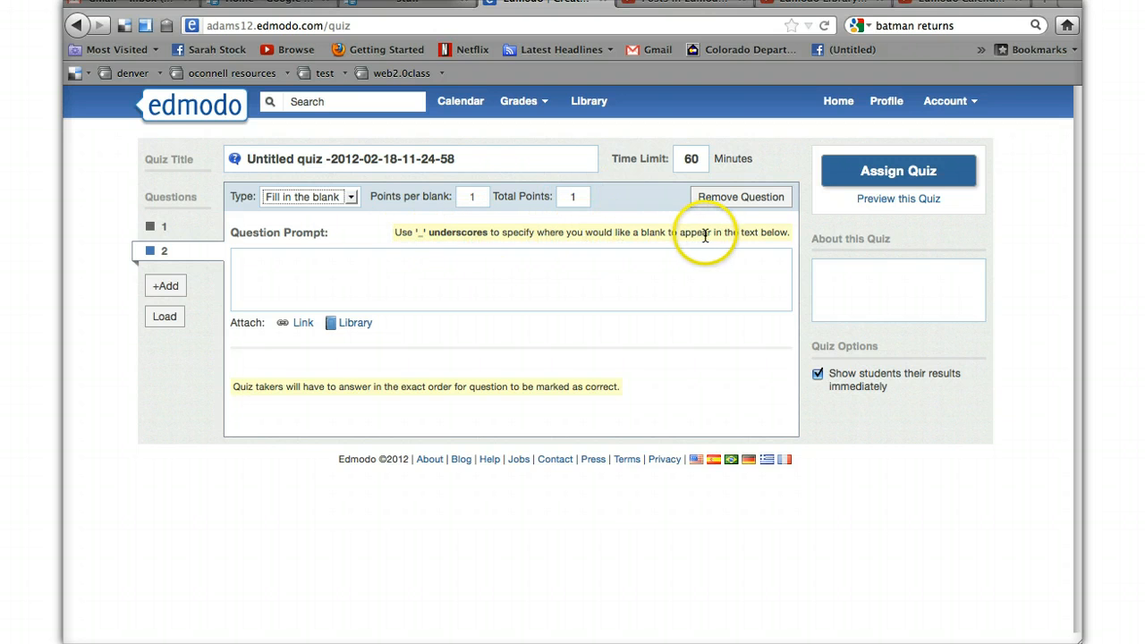
# - Write the second question's prompt as "The sun sets in the__________." with underscores marking the blank
pyautogui.click(256, 273)
pyautogui.write('Te')
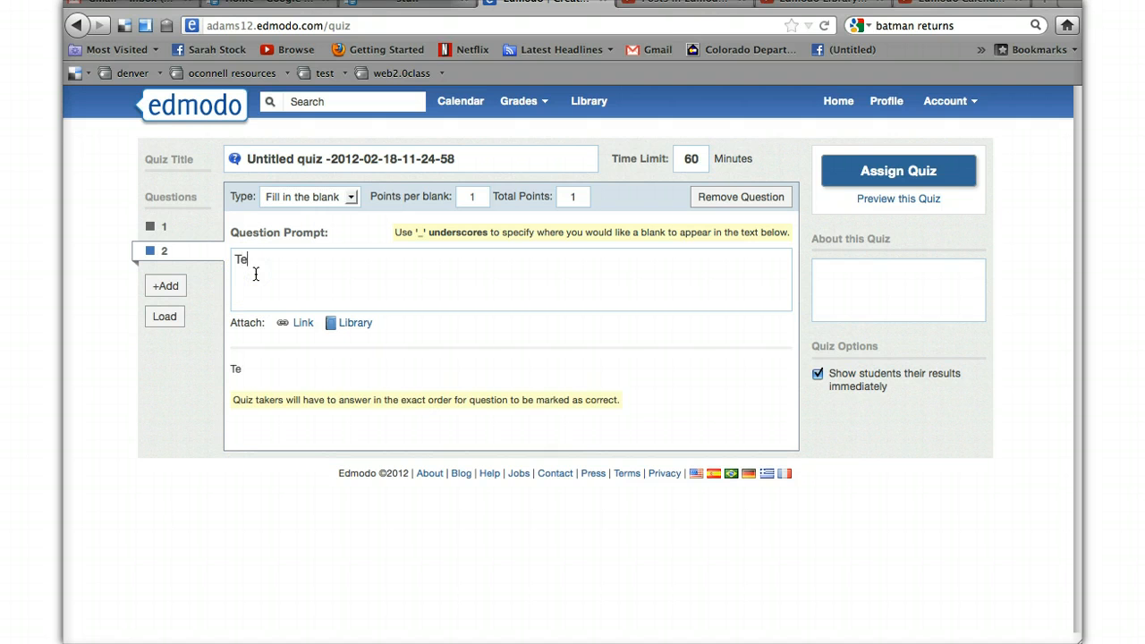
pyautogui.write('hs sun')
pyautogui.press('BackSpace')
pyautogui.press('BackSpace')
pyautogui.press('BackSpace')
pyautogui.press('BackSpace')
pyautogui.press('BackSpace')
pyautogui.write('e sun sets in the__________.')
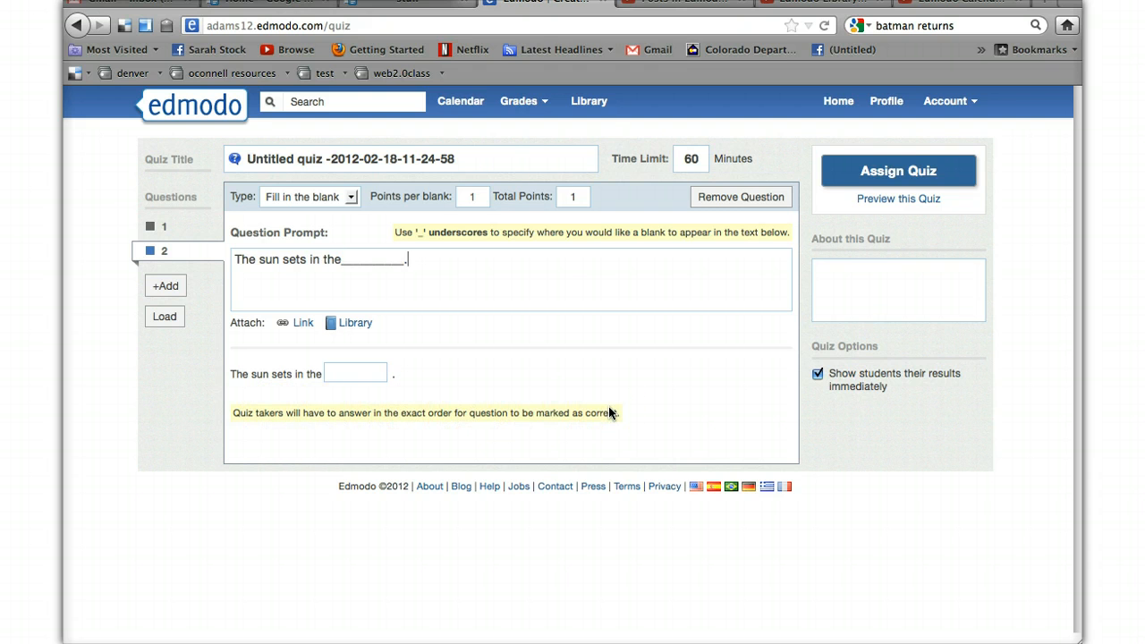
# - Add a third question of type Multiple Choice with the prompt "The sun rises where?"
pyautogui.click(168, 286)
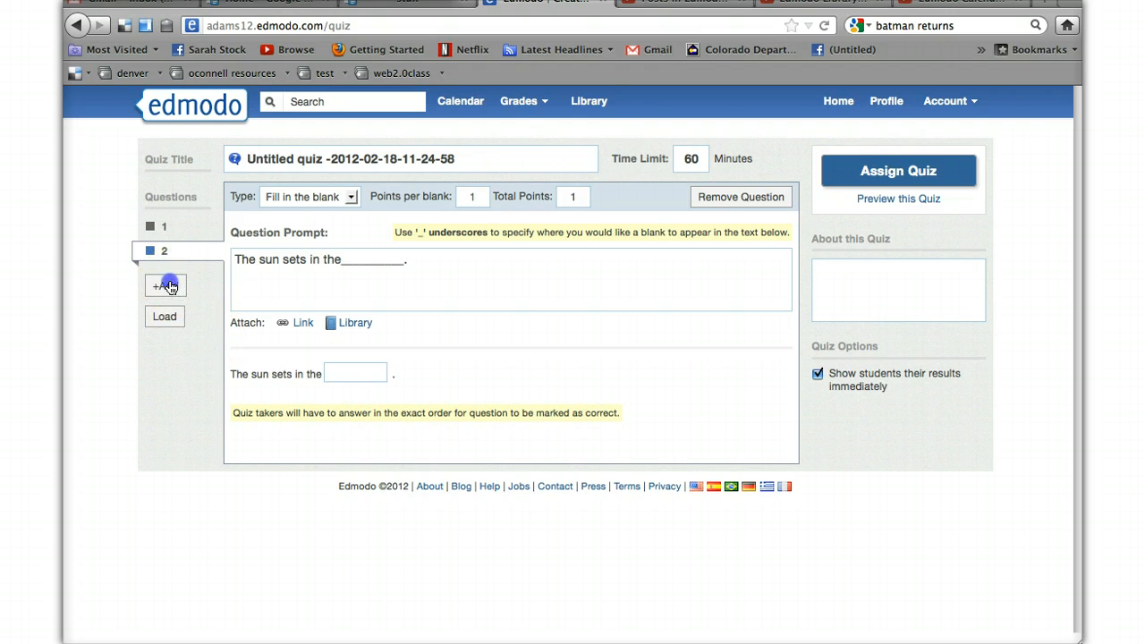
pyautogui.click(354, 196)
pyautogui.click(327, 215)
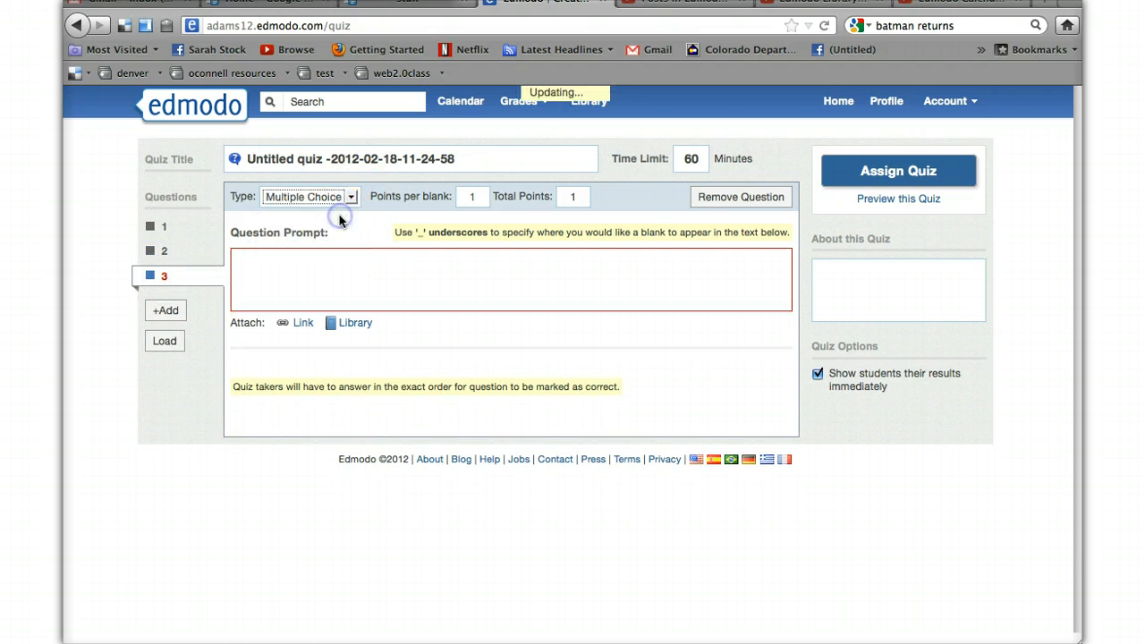
pyautogui.click(265, 269)
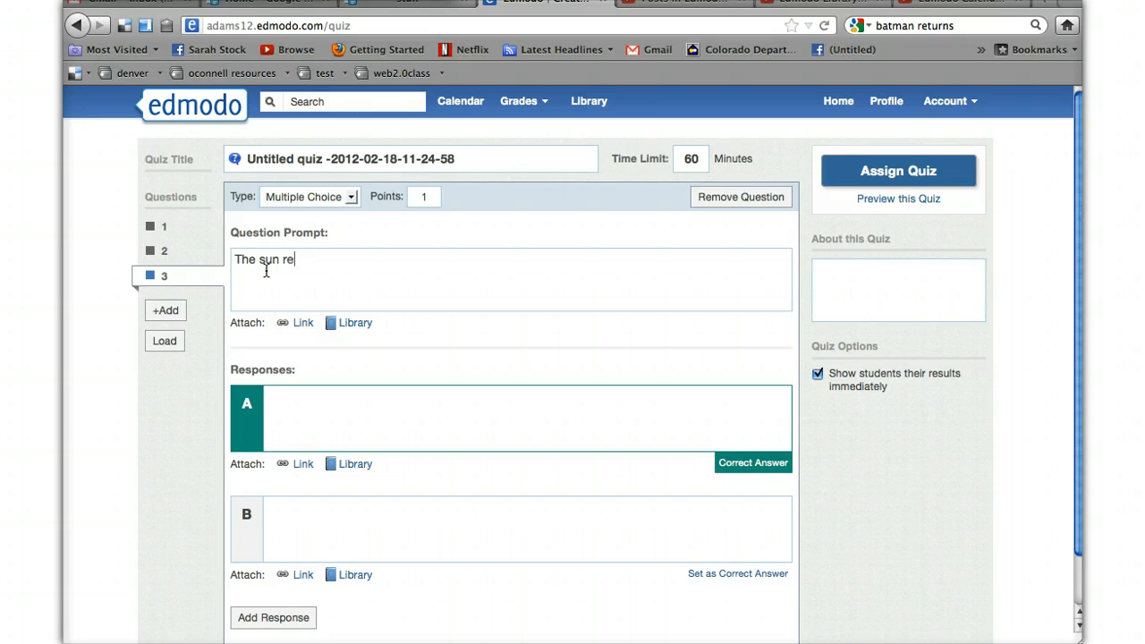
pyautogui.write('The sun rises where?')
pyautogui.click(231, 345)
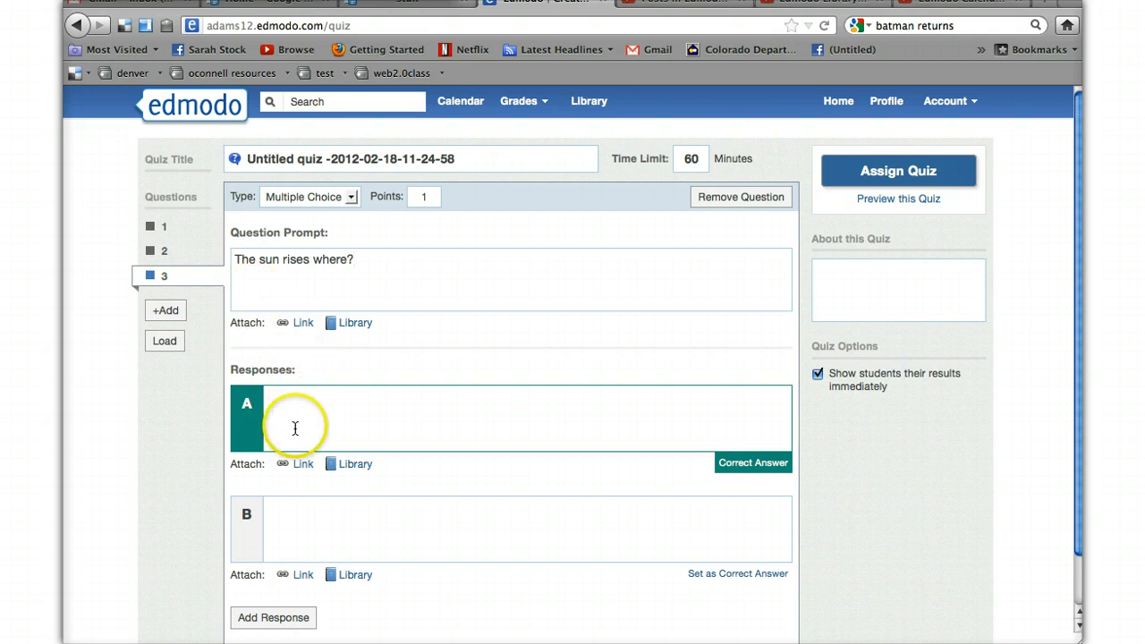
# - Fill in responses A and B with East and West, and add a third response, North
pyautogui.click(355, 417)
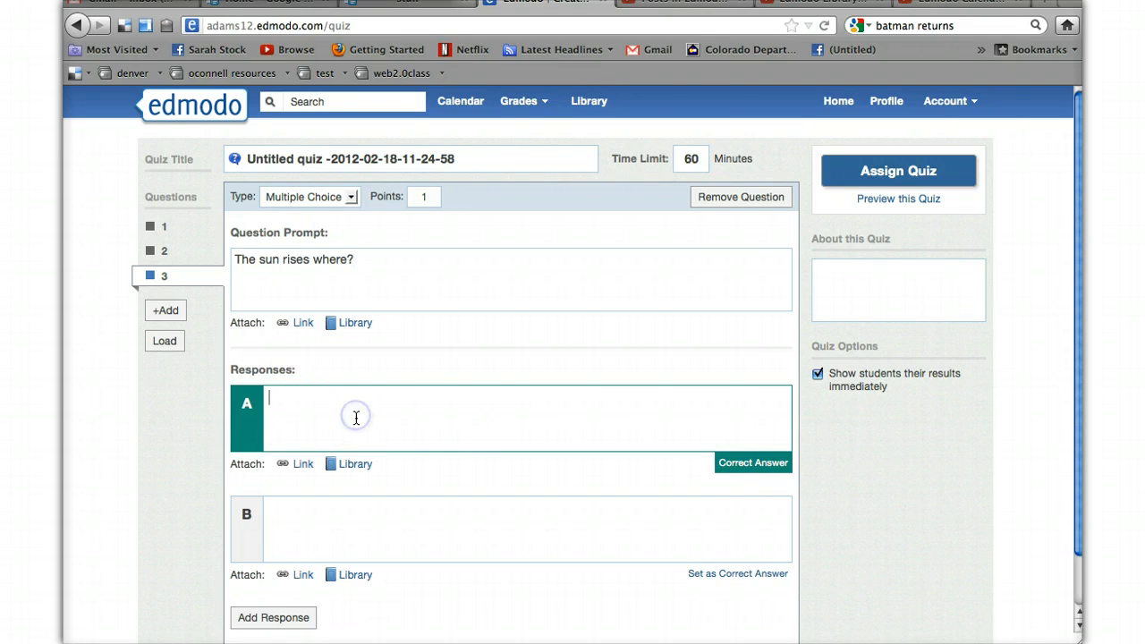
pyautogui.write('East')
pyautogui.click(338, 514)
pyautogui.write('West')
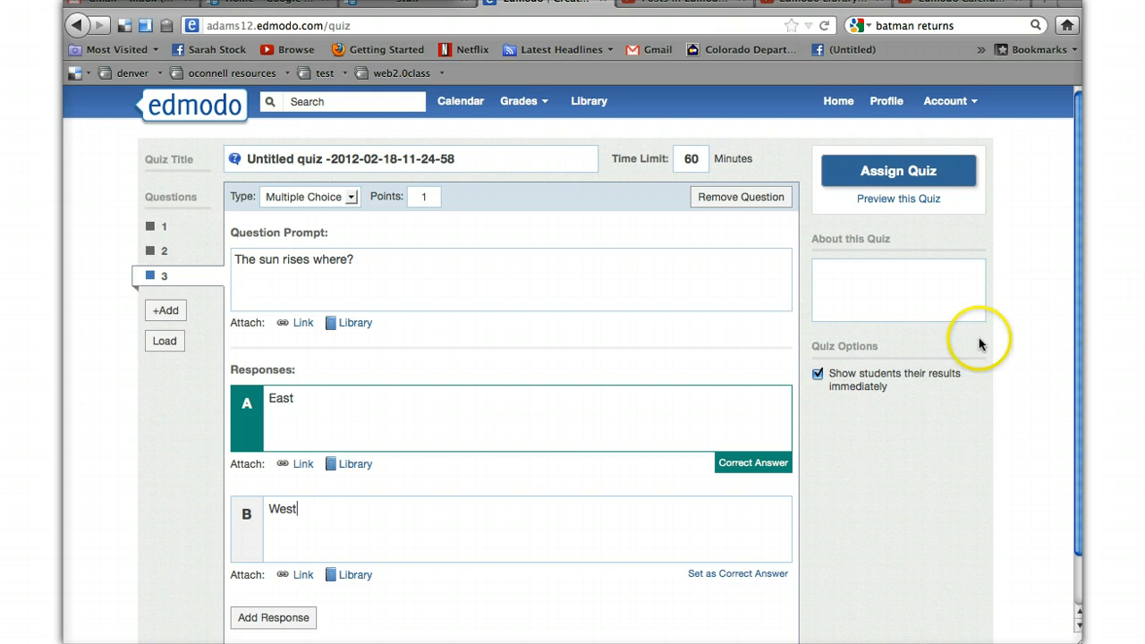
pyautogui.click(295, 618)
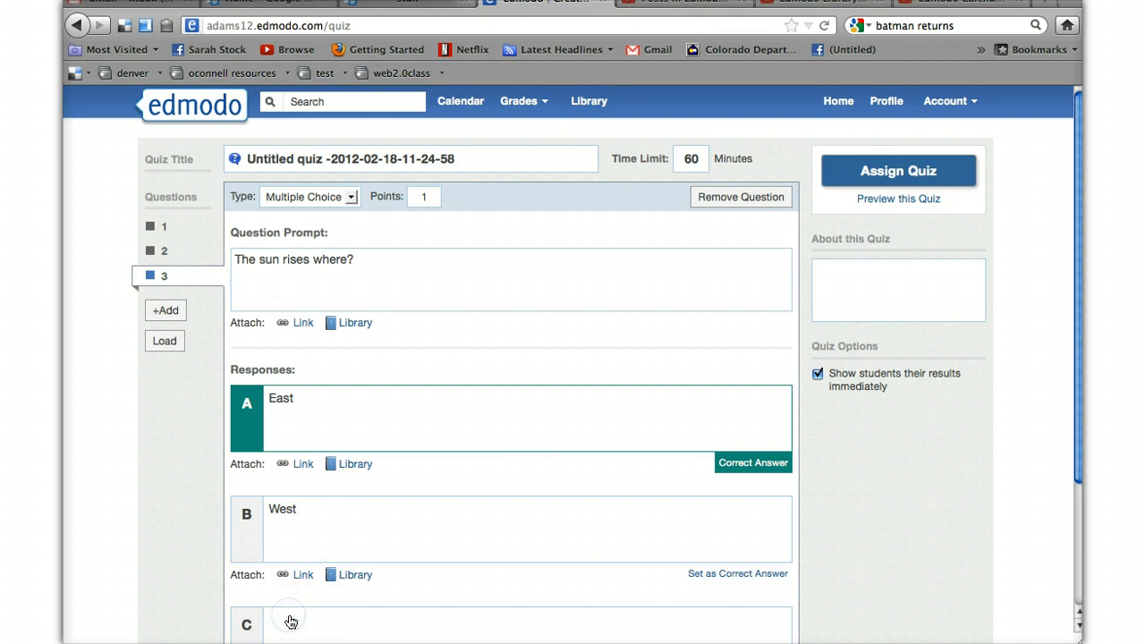
pyautogui.click(285, 622)
pyautogui.write('North')
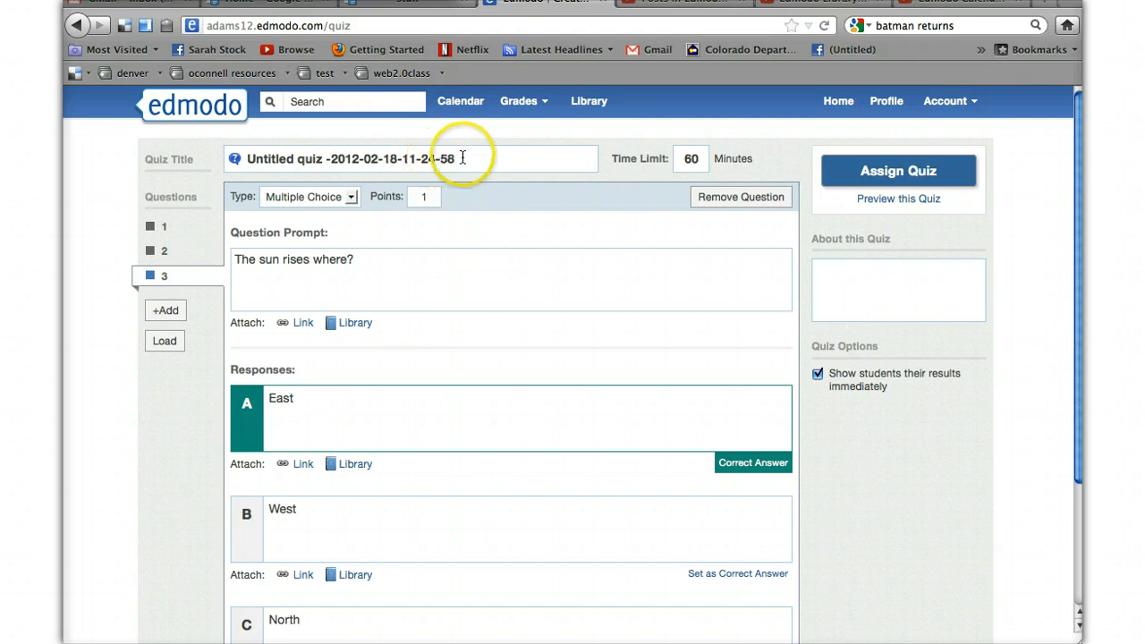
# - Rename the quiz as Practice Quiz and set its time limit to 120 minutes
pyautogui.moveTo(223, 159); pyautogui.dragTo(463, 158)
pyautogui.write('Pra')
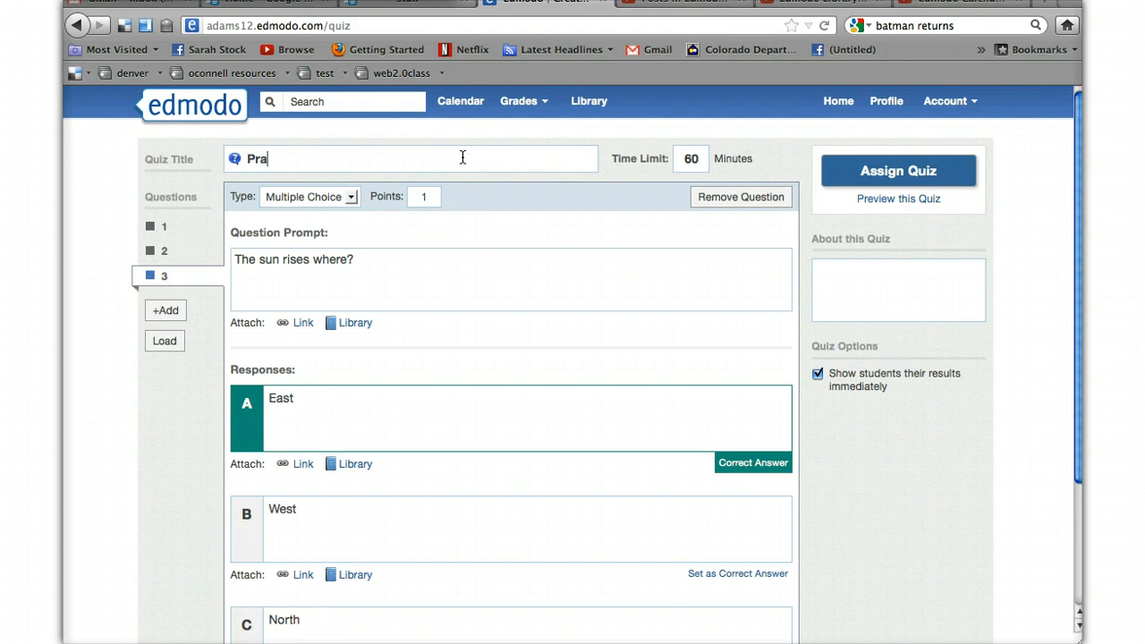
pyautogui.write('ctice Quiz')
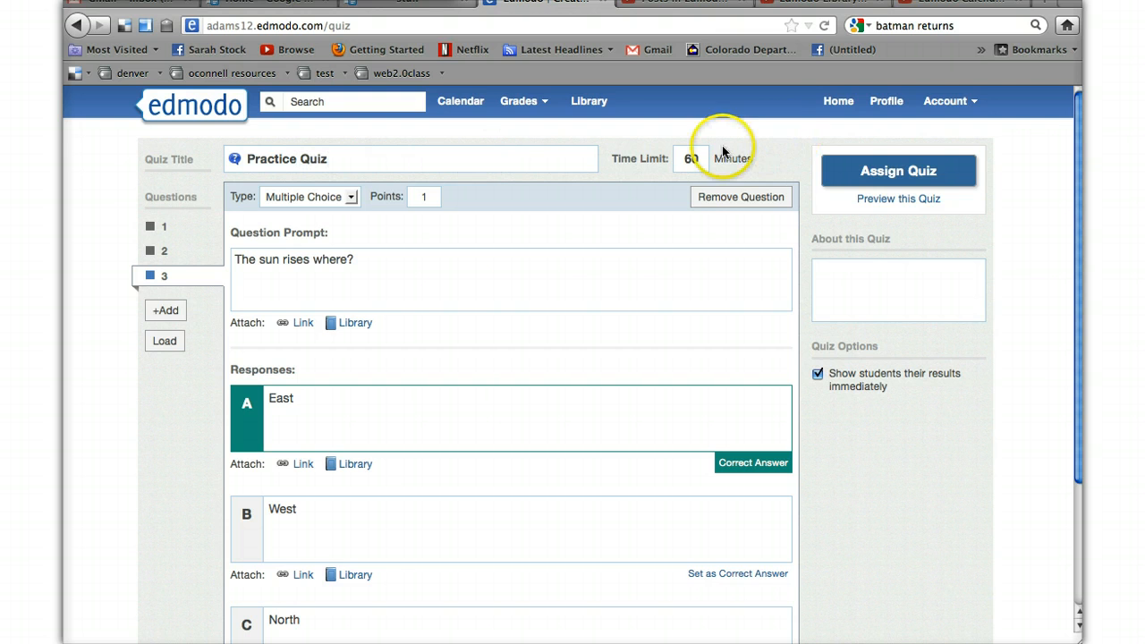
pyautogui.moveTo(703, 158); pyautogui.dragTo(677, 159)
pyautogui.press('BackSpace')
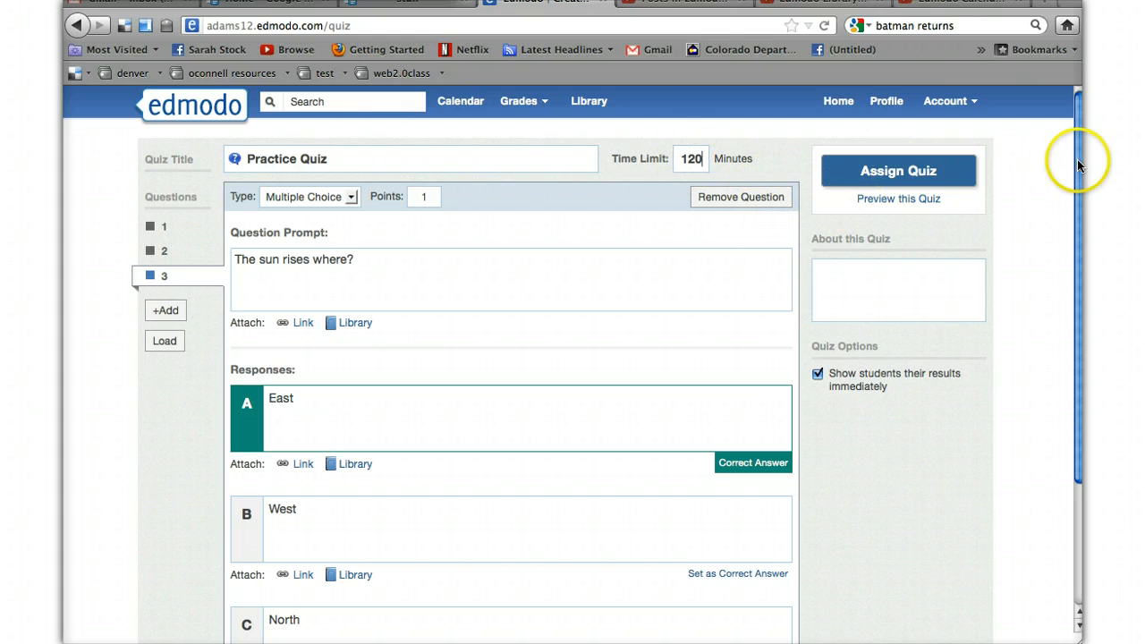
# - Look through the previously created questions available to load, and close the list without loading any
pyautogui.click(166, 340)
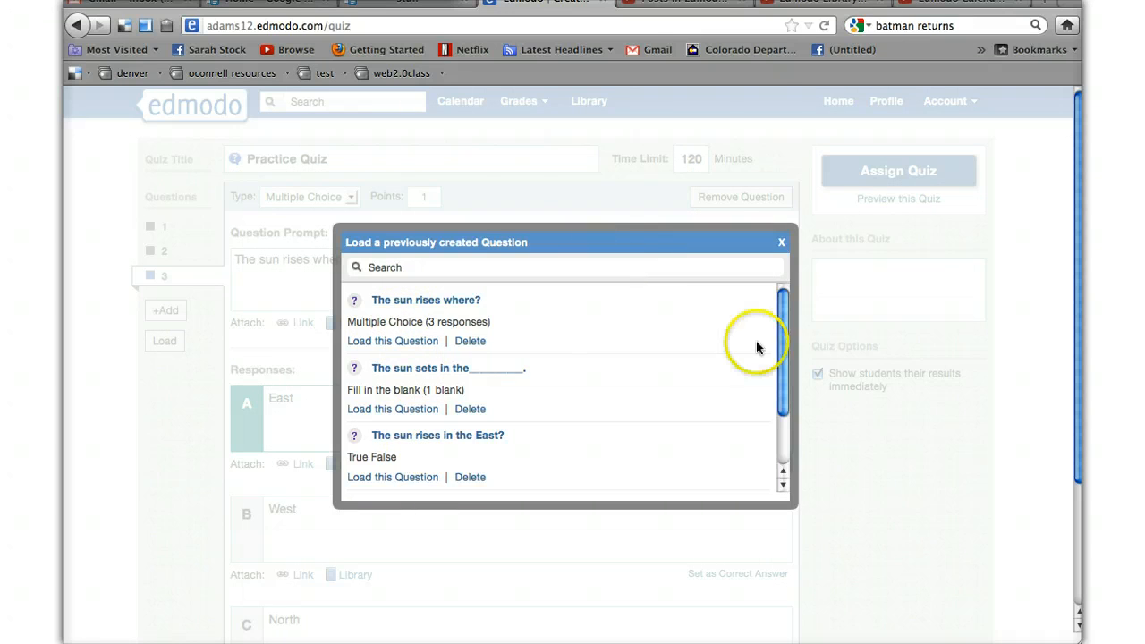
pyautogui.scroll(-2, 784, 361)
pyautogui.moveTo(781, 358); pyautogui.dragTo(783, 265)
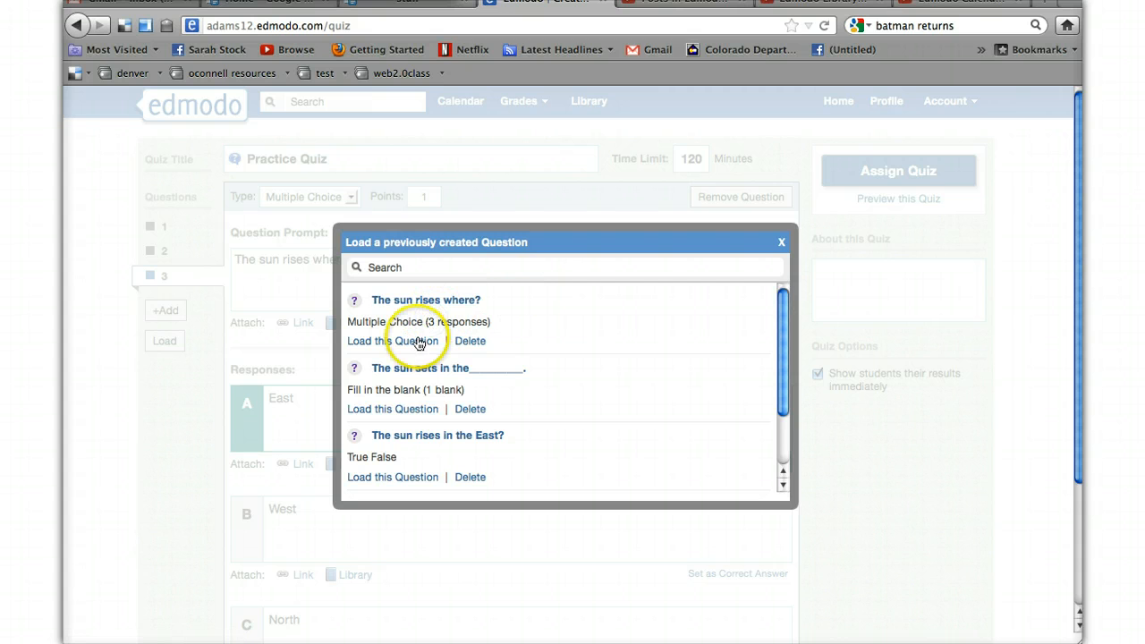
pyautogui.click(783, 243)
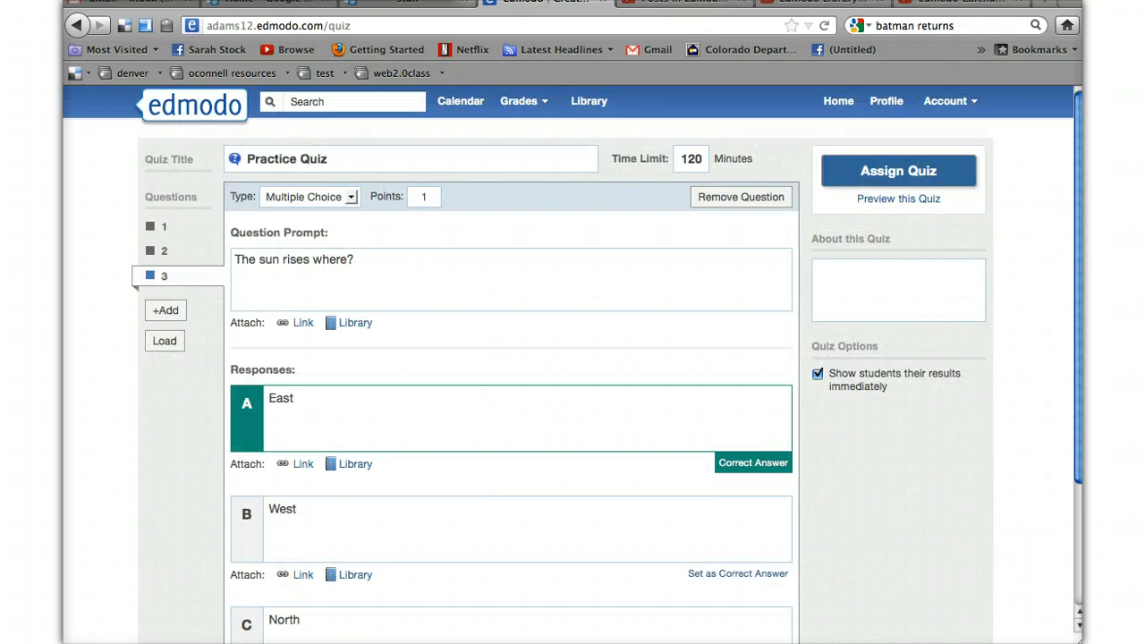
# - Look over the third question's responses and try to preview the quiz
pyautogui.moveTo(1078, 224); pyautogui.dragTo(1075, 261)
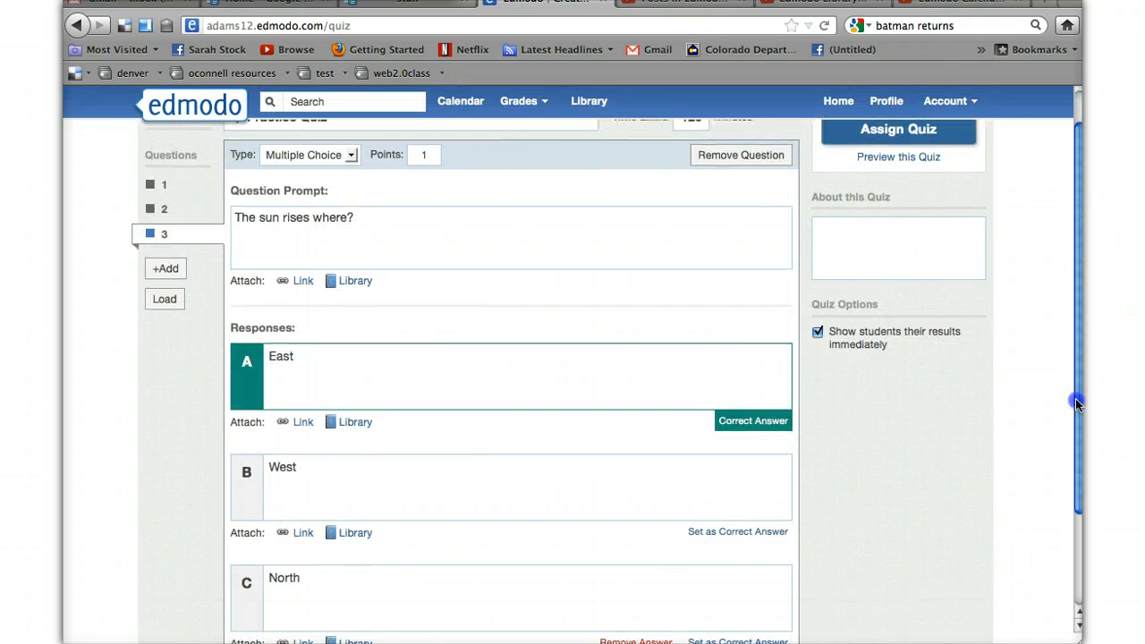
pyautogui.click(1078, 217)
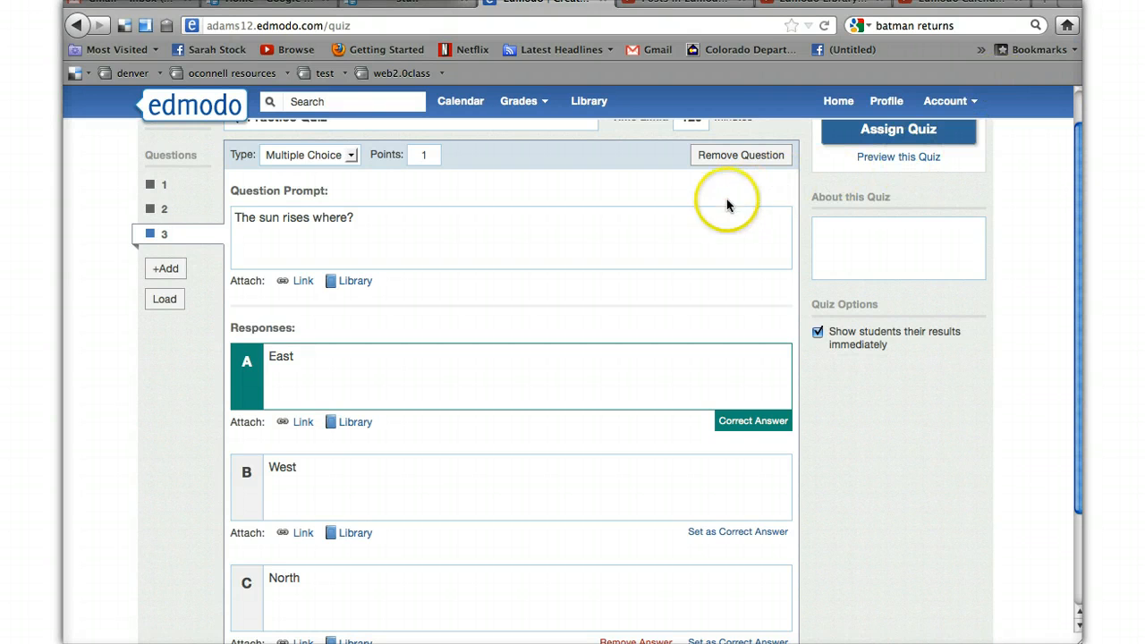
pyautogui.scroll(1, 712, 232)
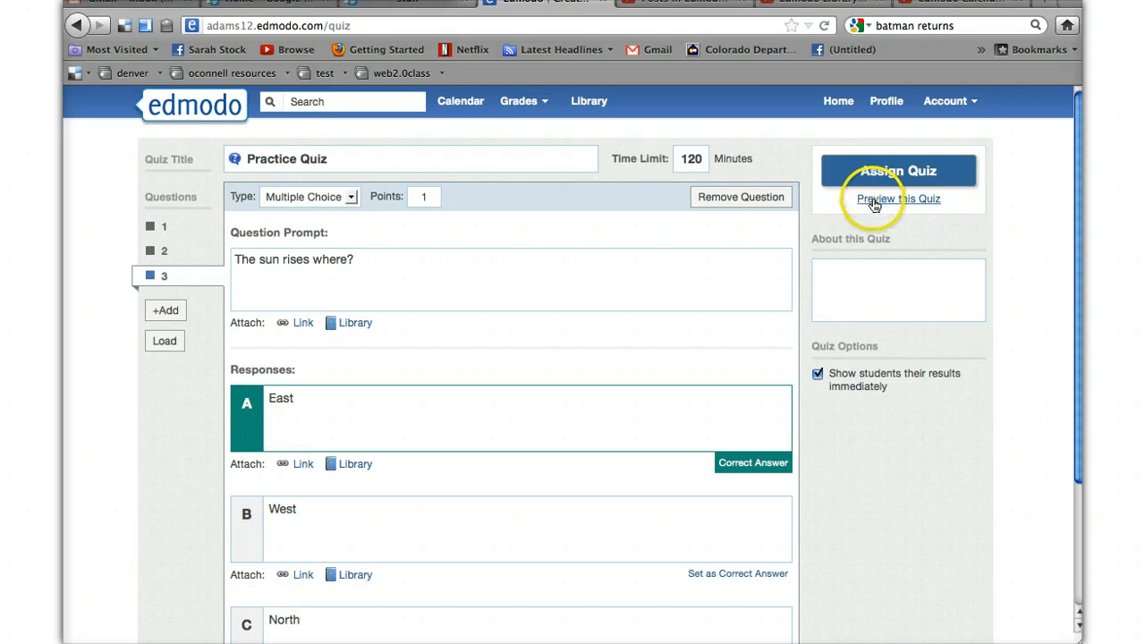
pyautogui.click(874, 200)
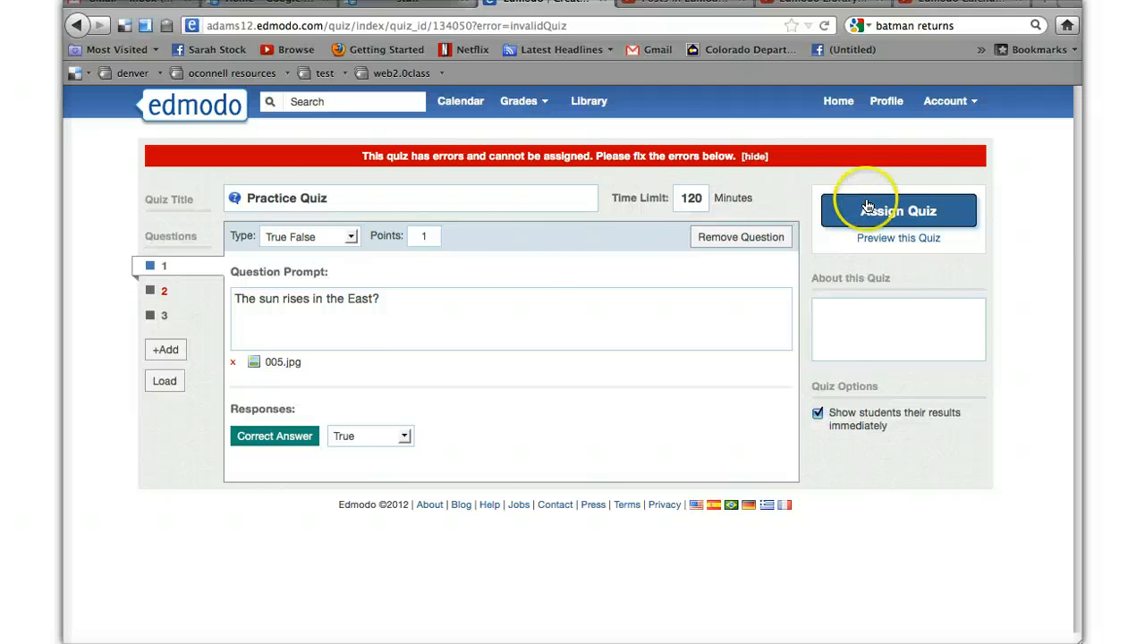
# - Enter West as the correct answer for the second question's blank, and preview the quiz before returning to editing
pyautogui.click(165, 295)
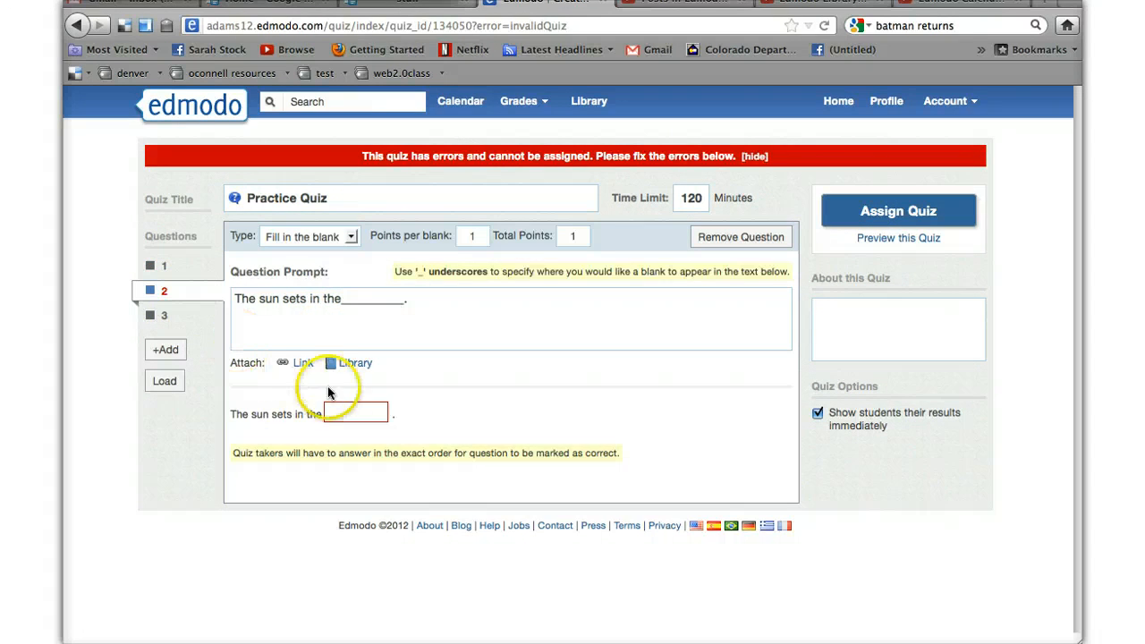
pyautogui.click(342, 412)
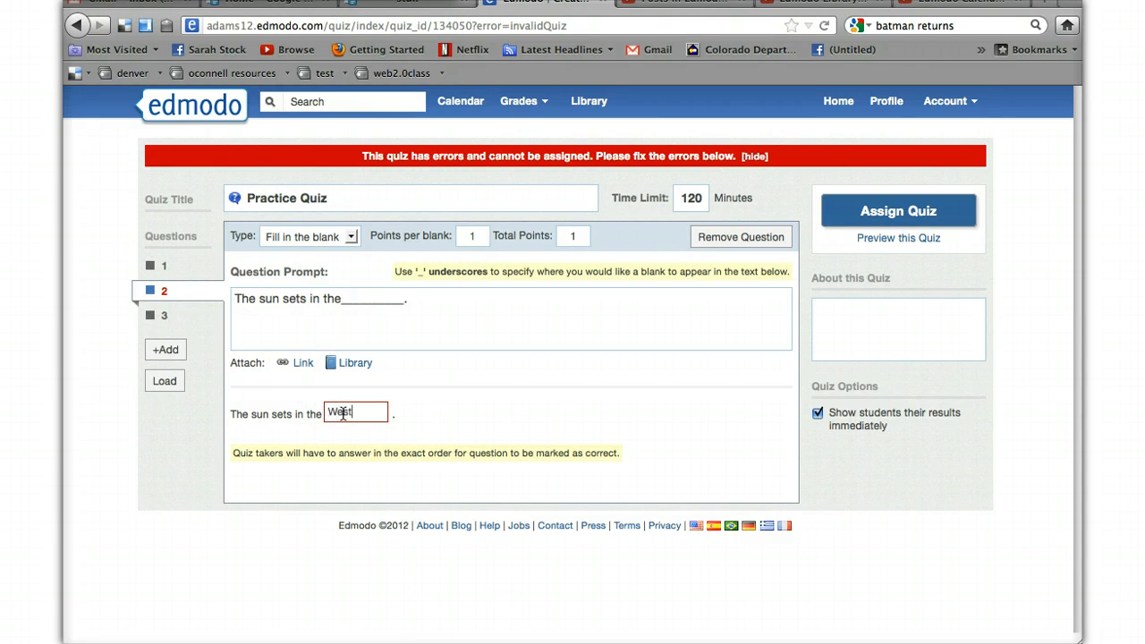
pyautogui.write('West')
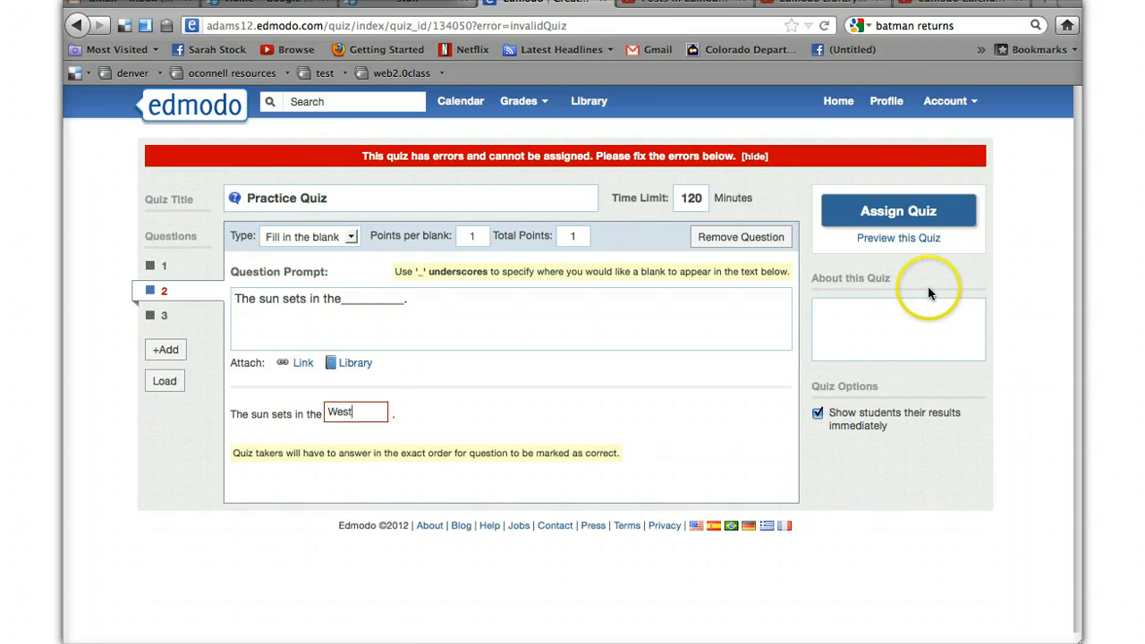
pyautogui.click(903, 239)
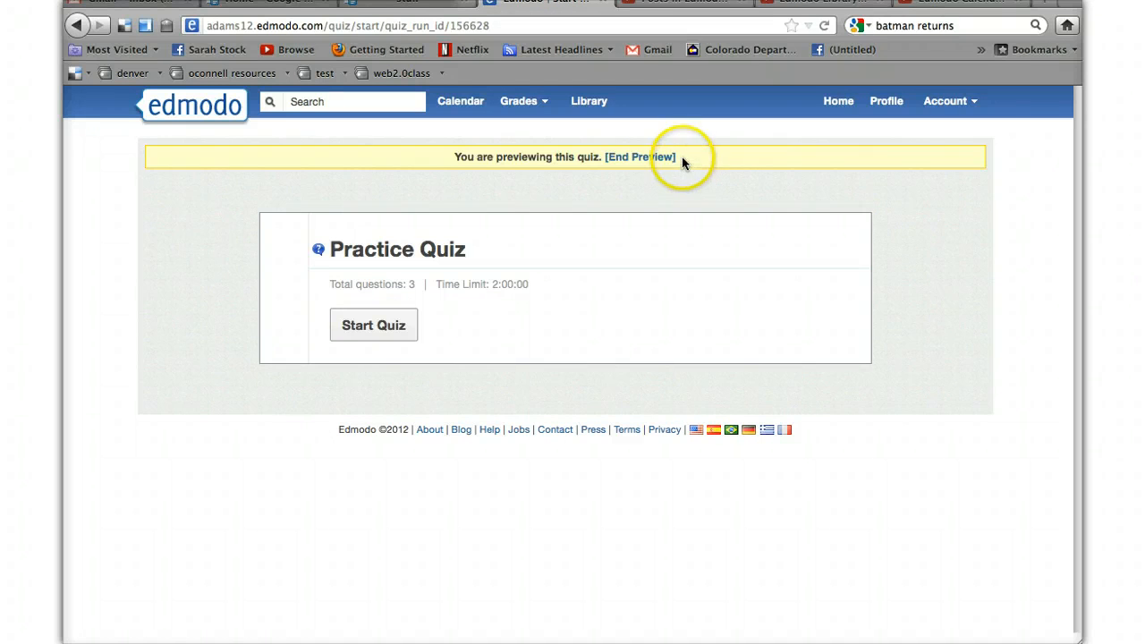
pyautogui.click(657, 162)
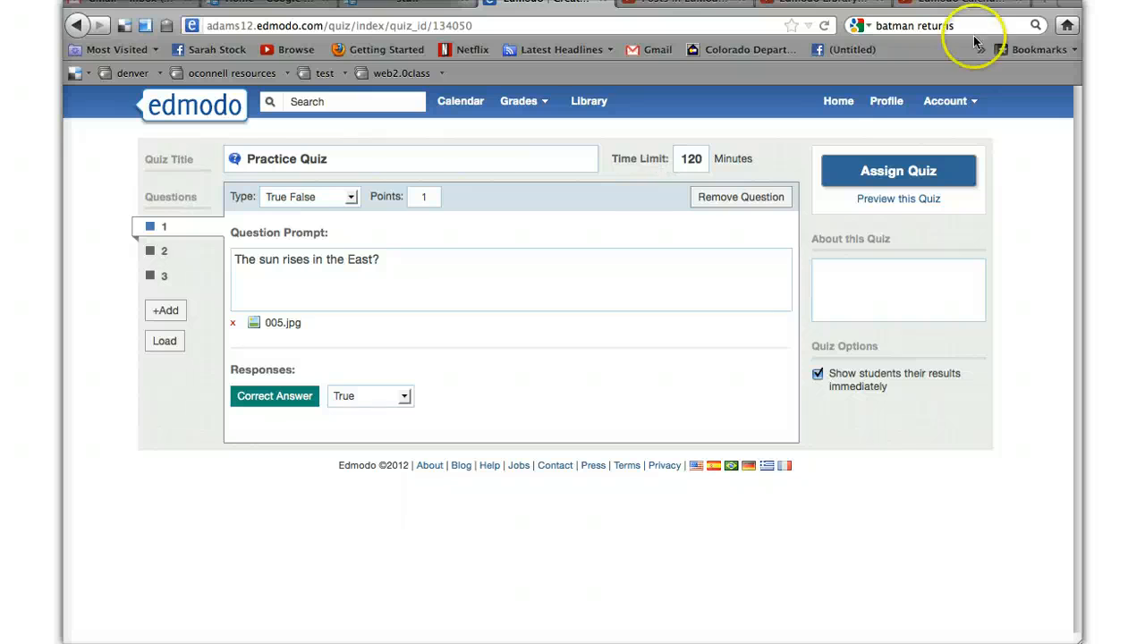
# - Start a quiz post from the home page and load the previously created Practice Quiz into it
pyautogui.click(845, 108)
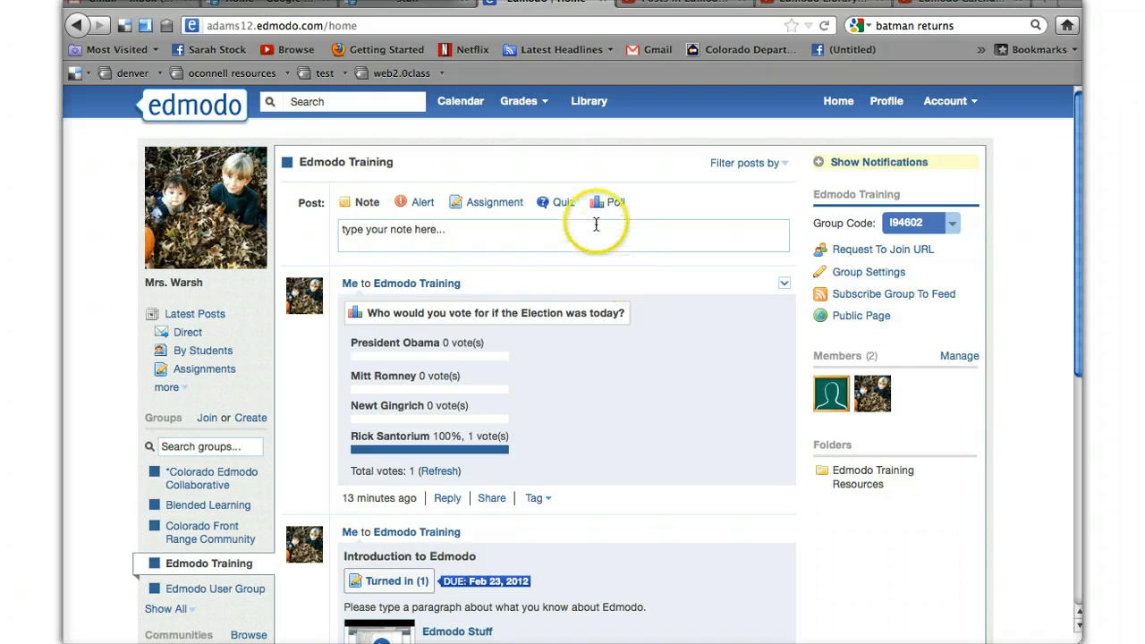
pyautogui.click(558, 206)
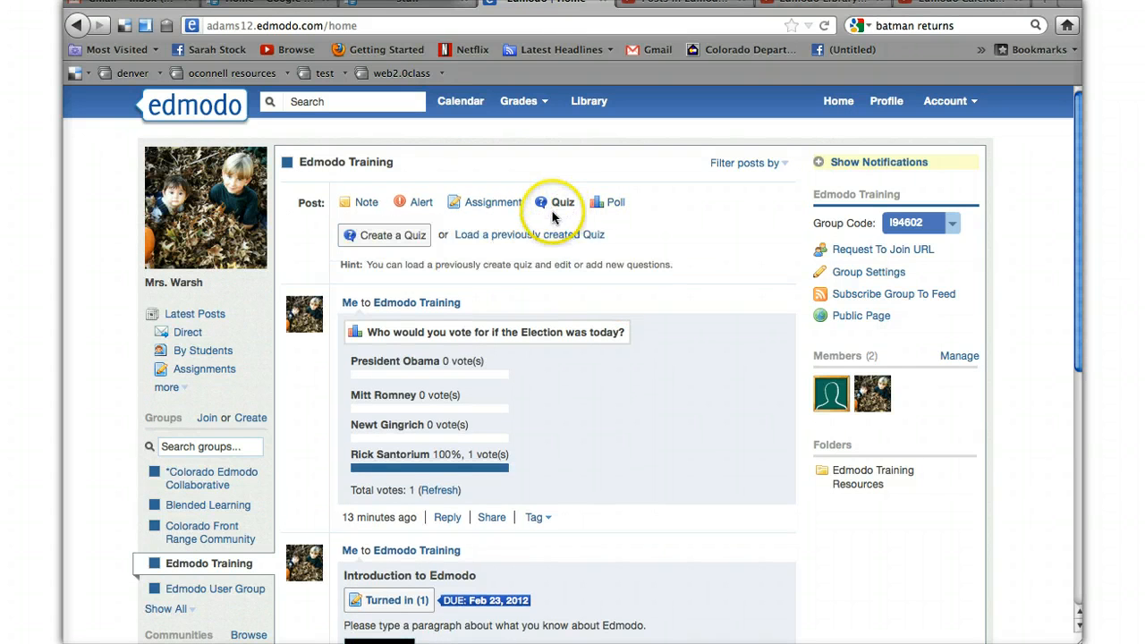
pyautogui.click(548, 234)
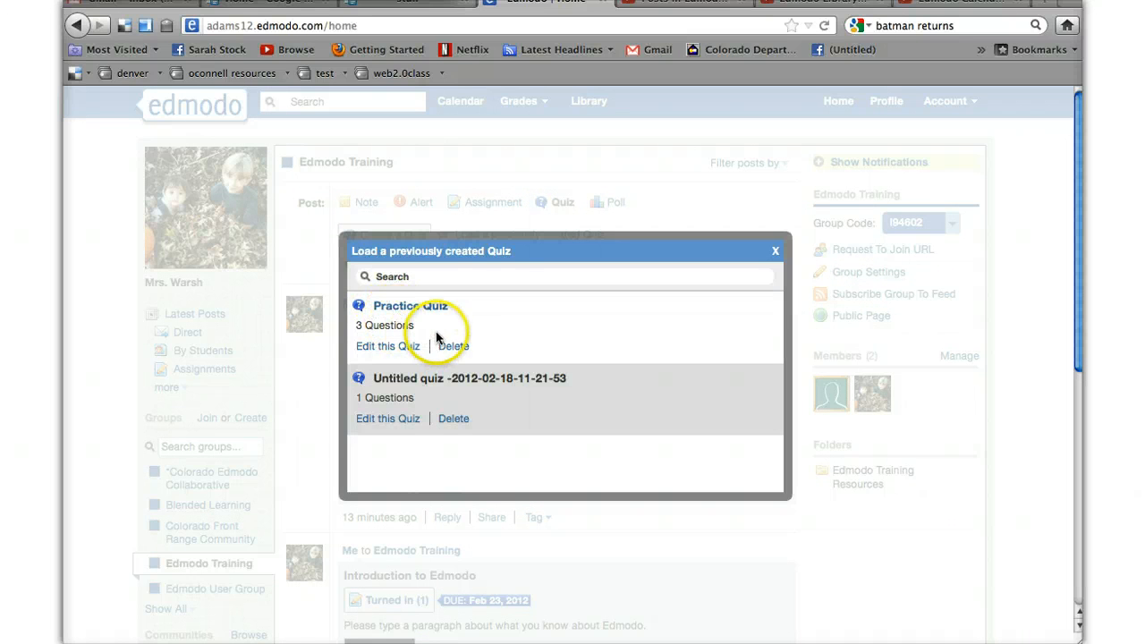
pyautogui.click(408, 307)
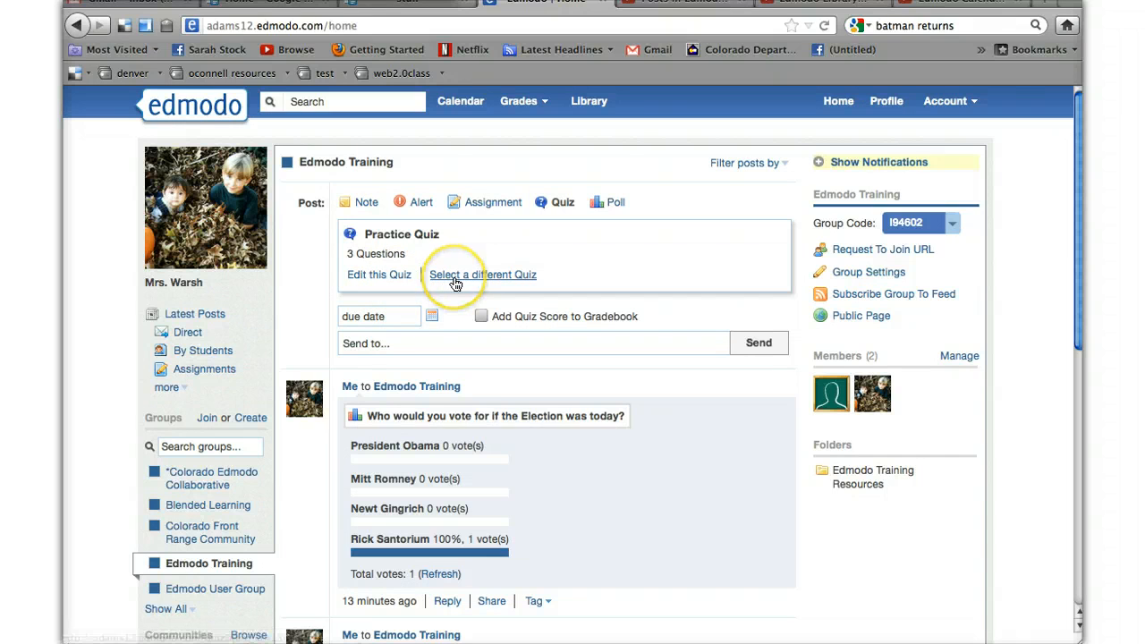
# - Set the quiz post's due date to 2/22/2012 and have its score added to the gradebook
pyautogui.click(432, 316)
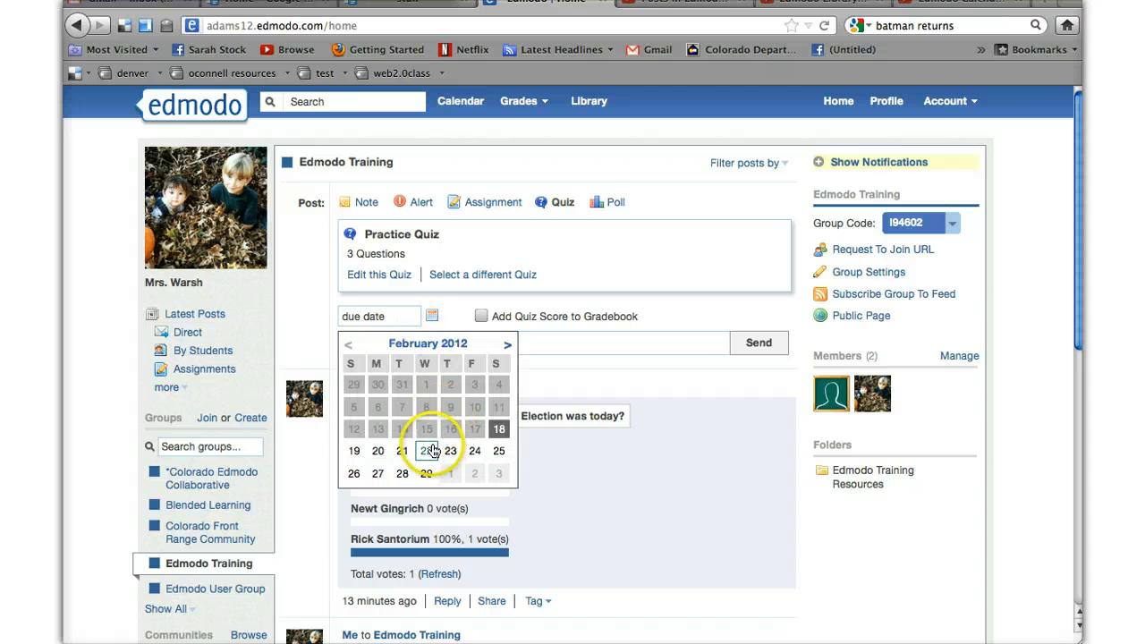
pyautogui.click(426, 450)
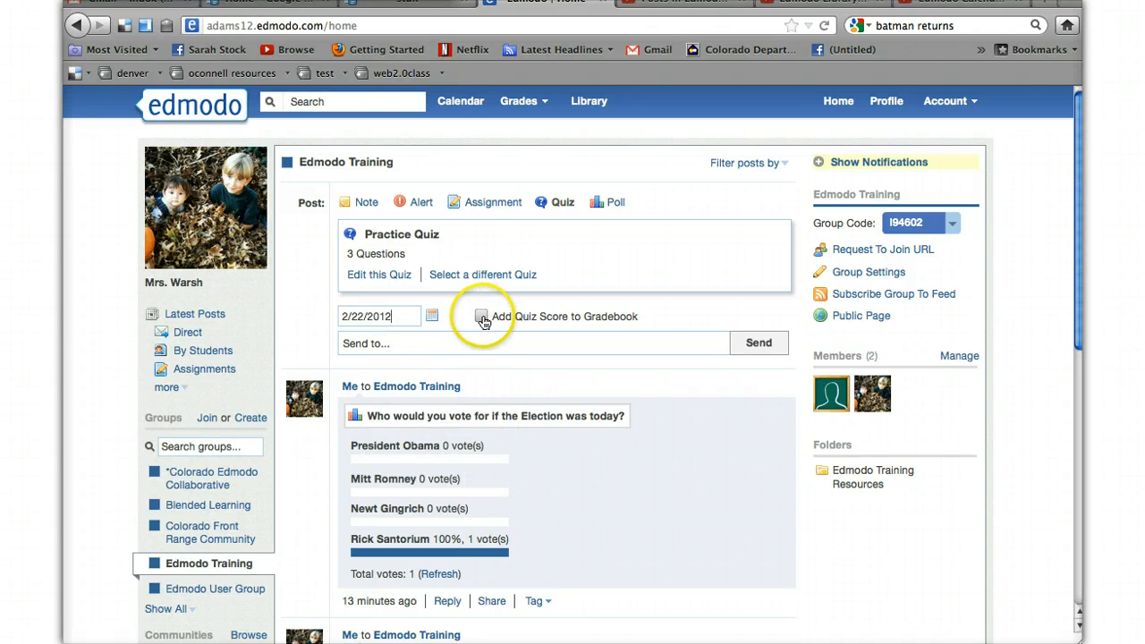
pyautogui.click(481, 317)
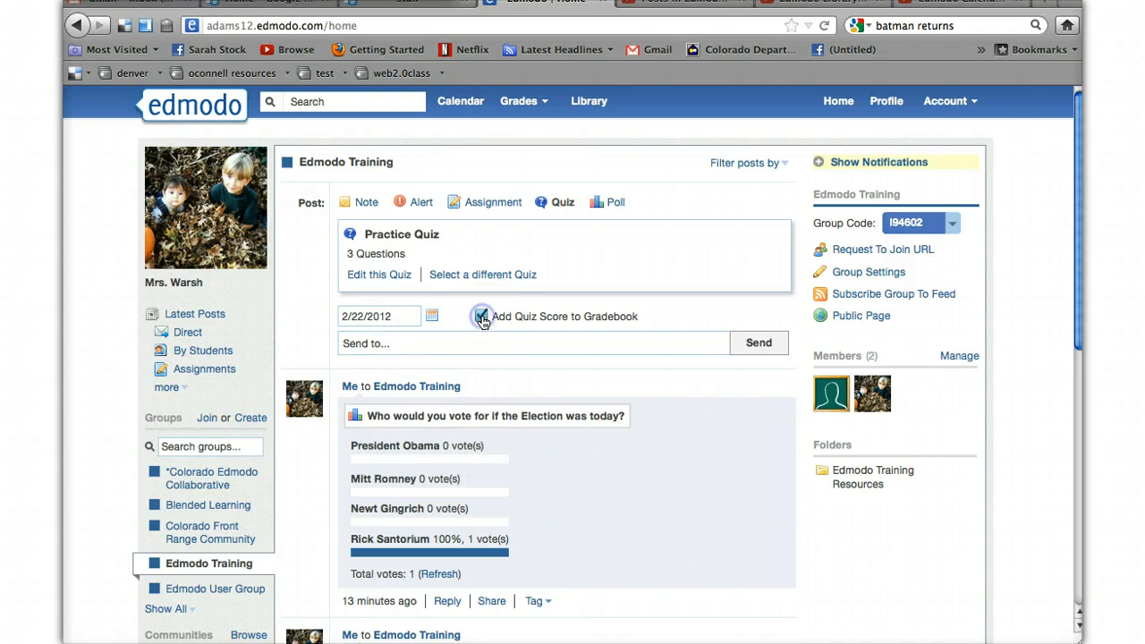
# - Address the quiz to the Edmodo Training group and send it
pyautogui.click(390, 343)
pyautogui.write('Ed')
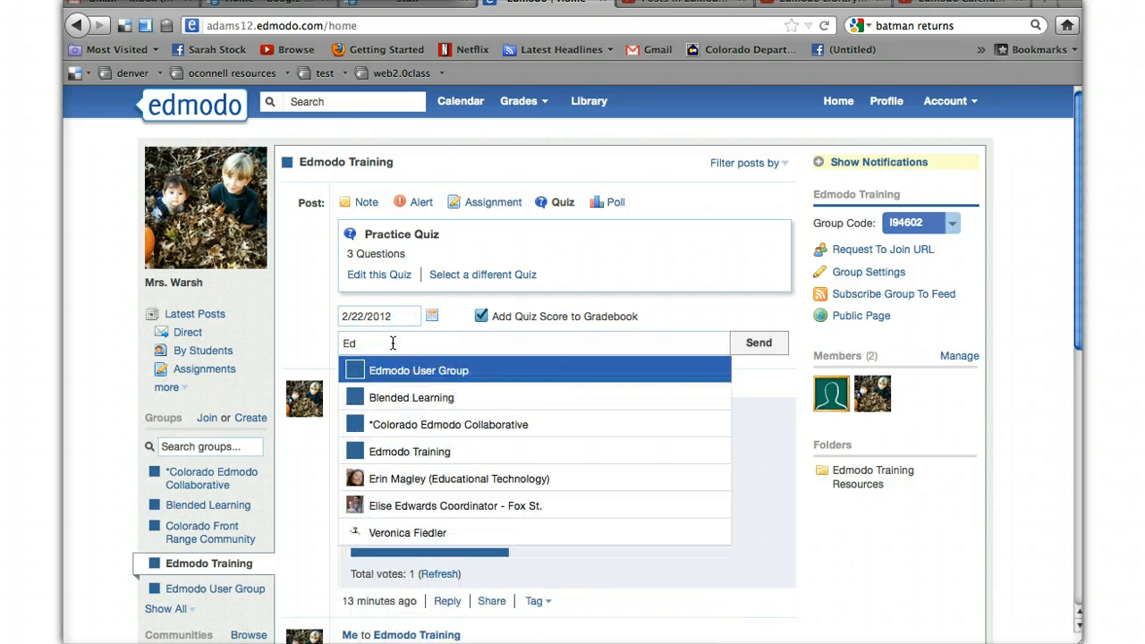
pyautogui.click(439, 451)
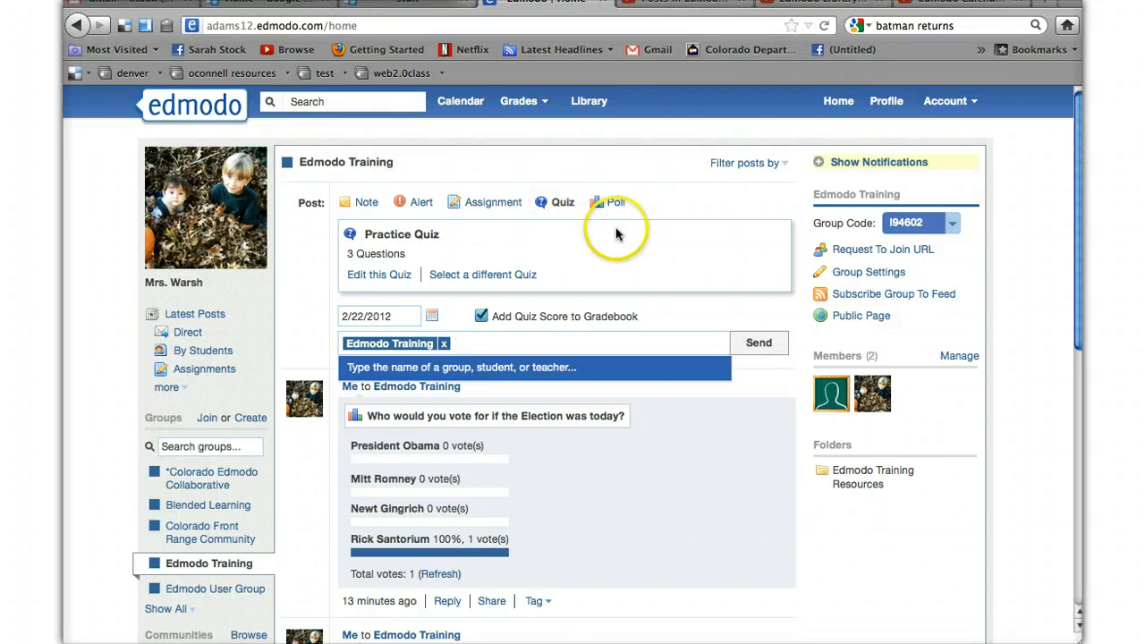
pyautogui.click(755, 342)
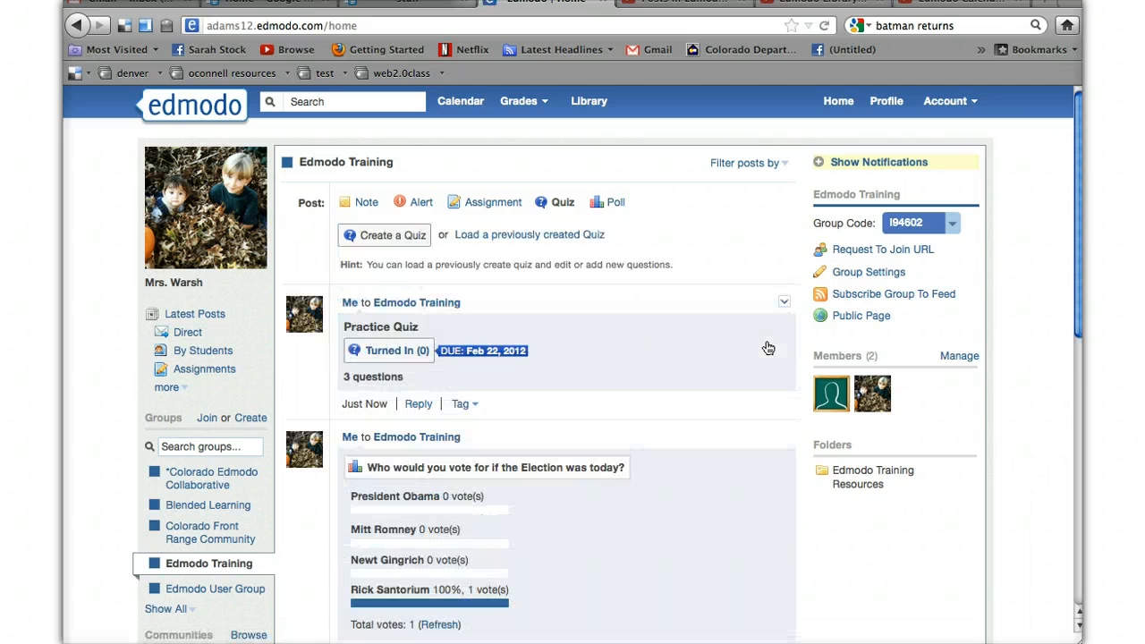
pyautogui.click(525, 238)
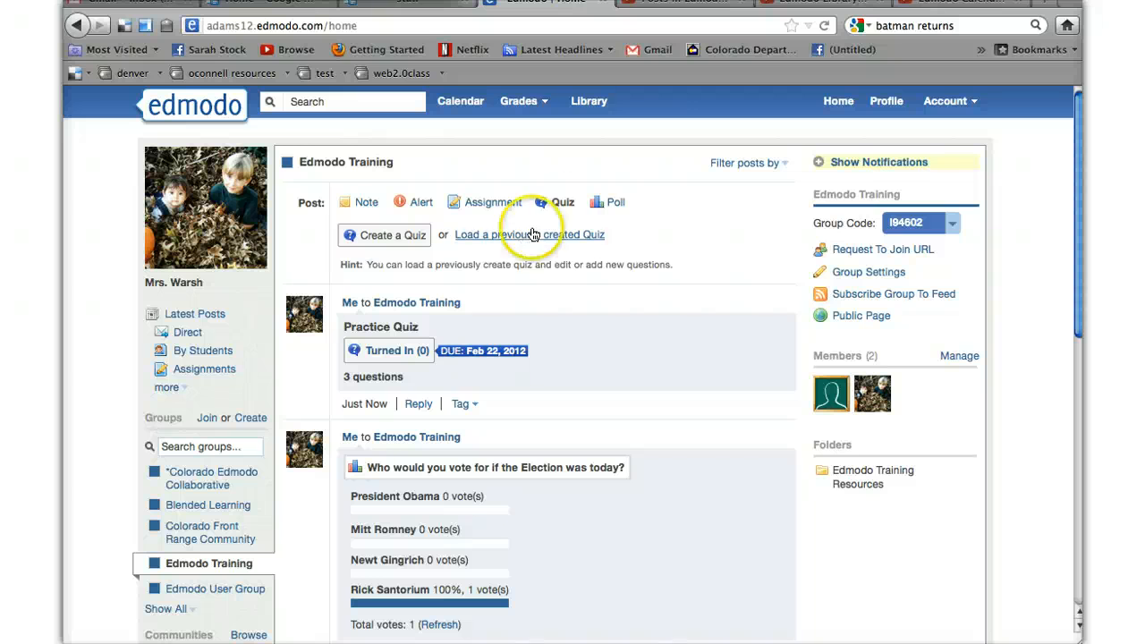
pyautogui.click(561, 204)
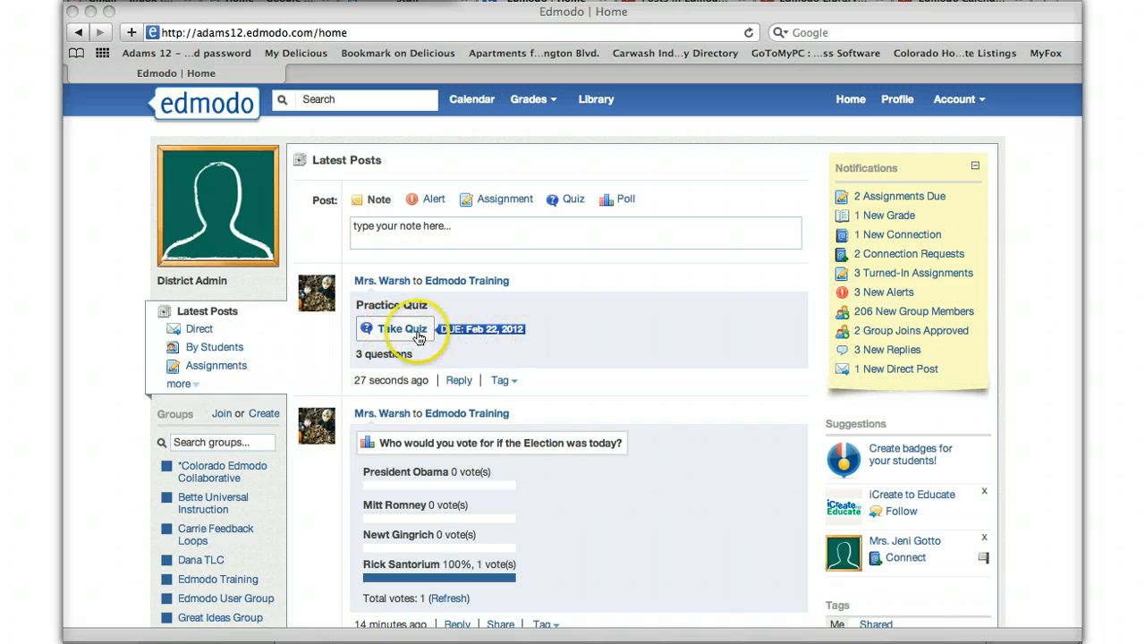
# - In the quiz taker's Edmodo account in the other browser, open the posted Practice Quiz and start it
pyautogui.click(399, 332)
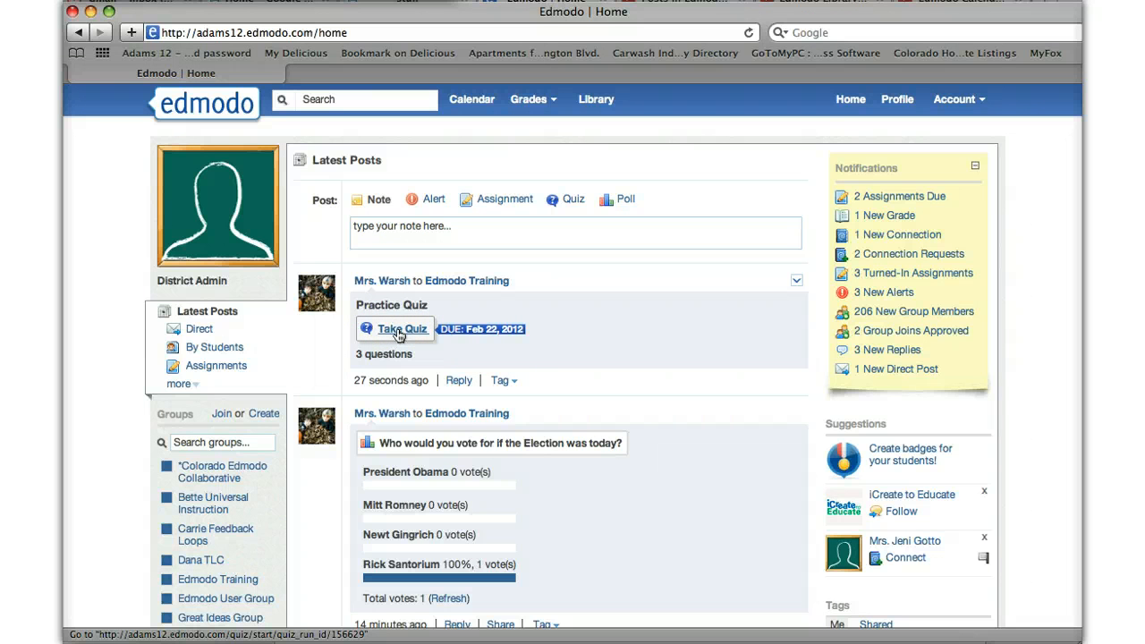
pyautogui.click(398, 331)
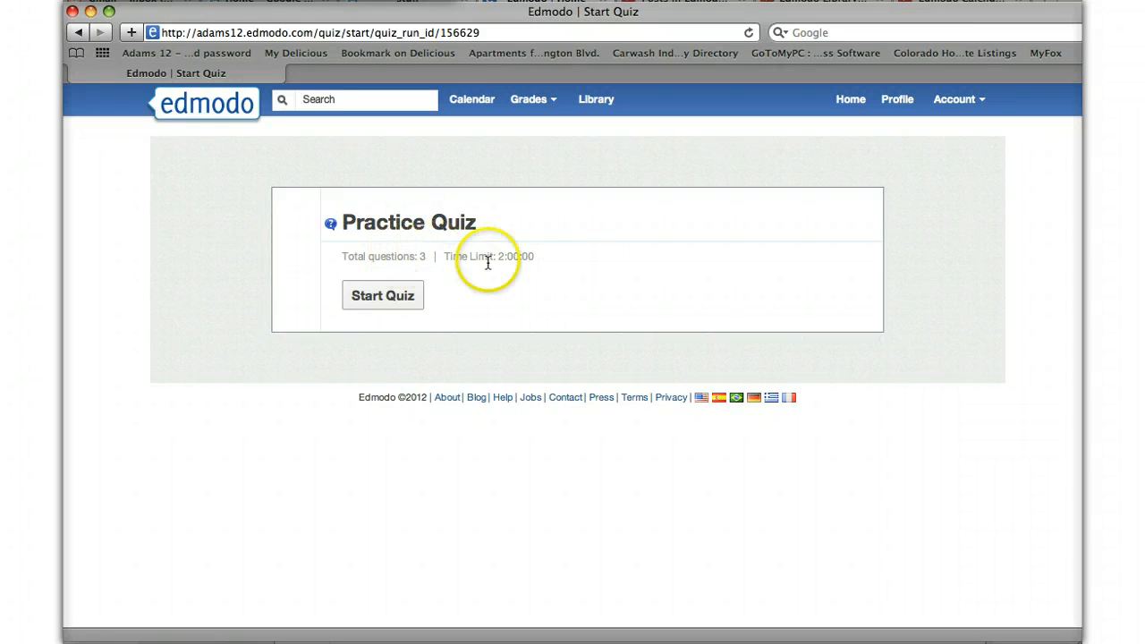
pyautogui.click(386, 298)
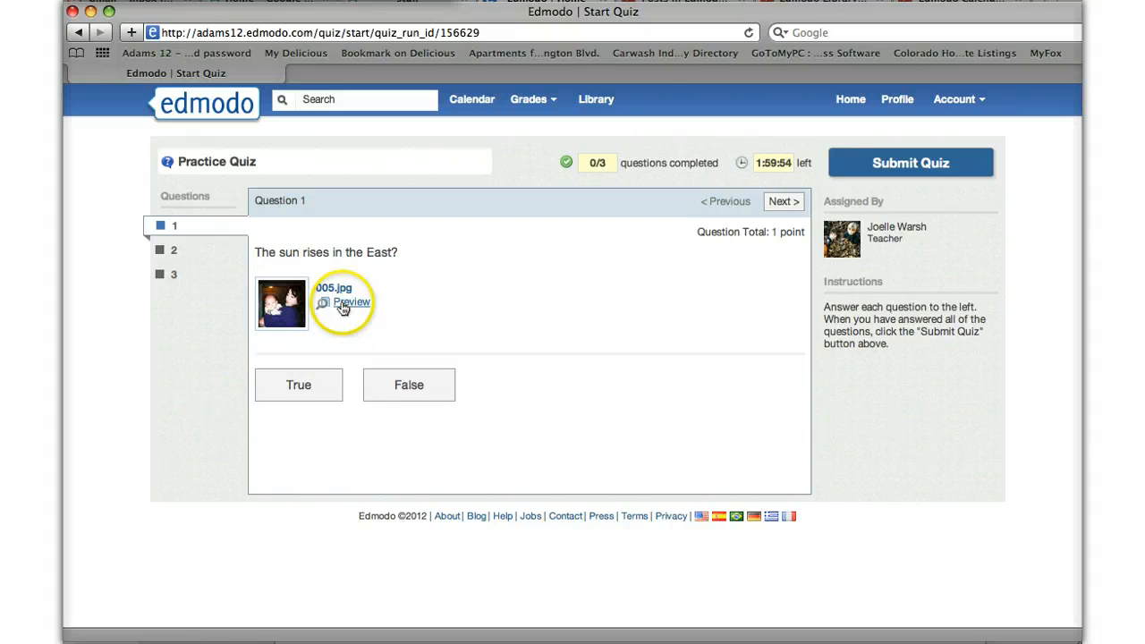
# - Answer the three quiz questions with True, west and East
pyautogui.click(302, 388)
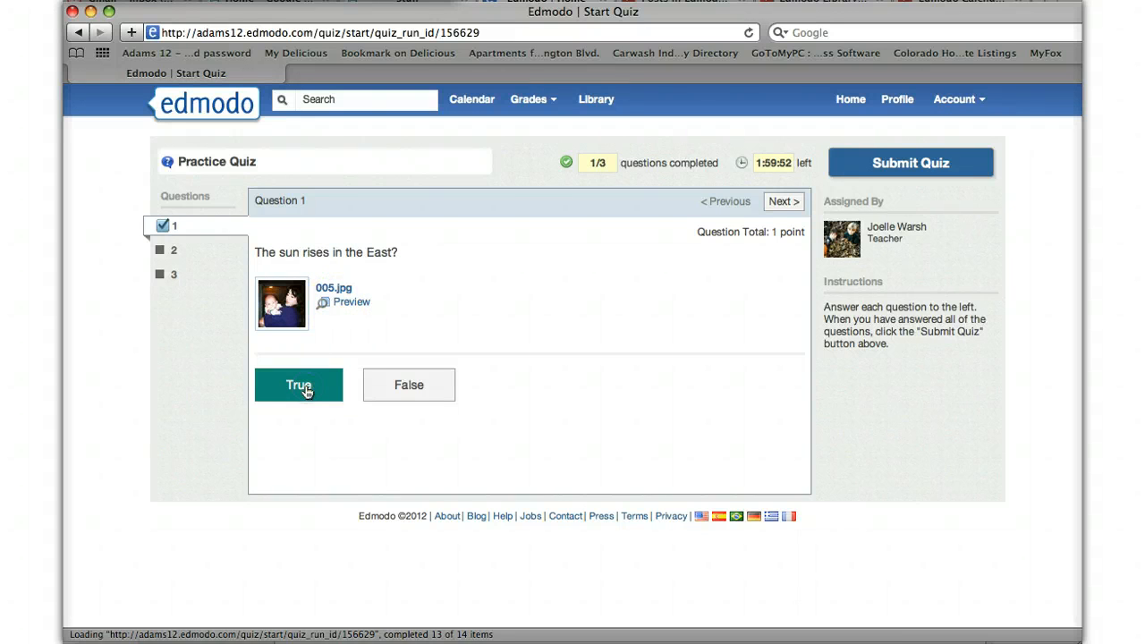
pyautogui.click(782, 201)
pyautogui.click(379, 257)
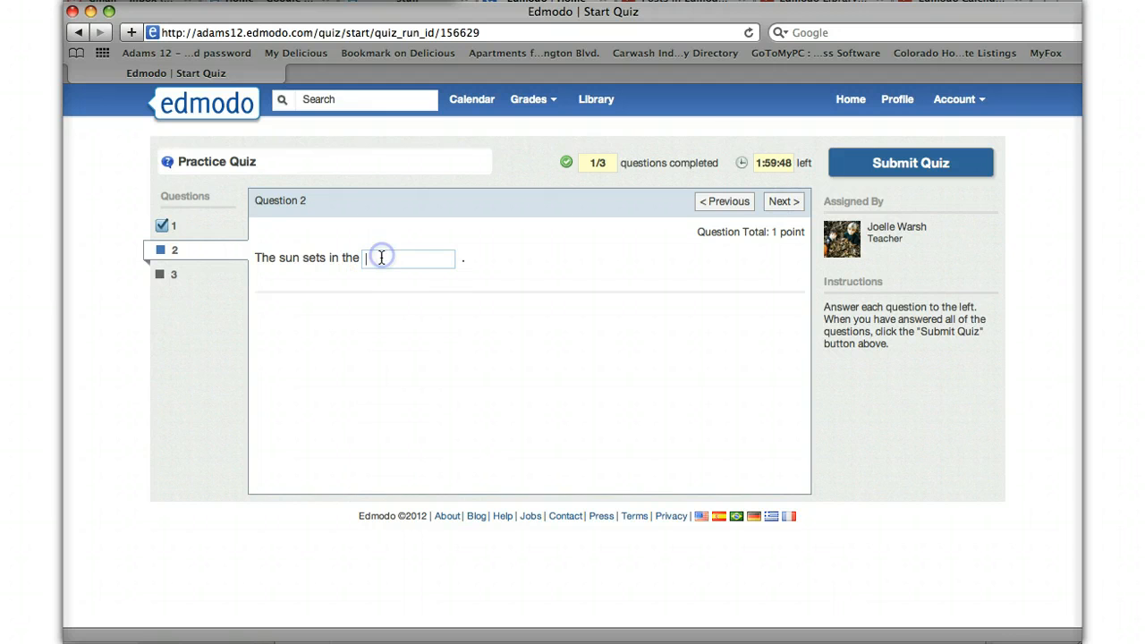
pyautogui.write('west')
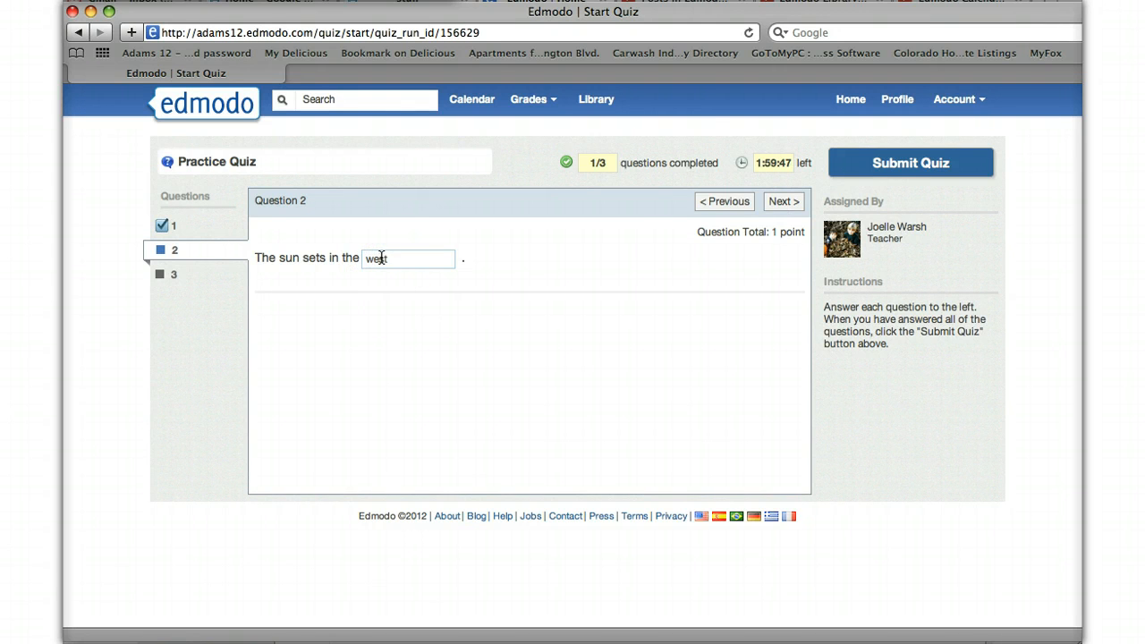
pyautogui.click(778, 201)
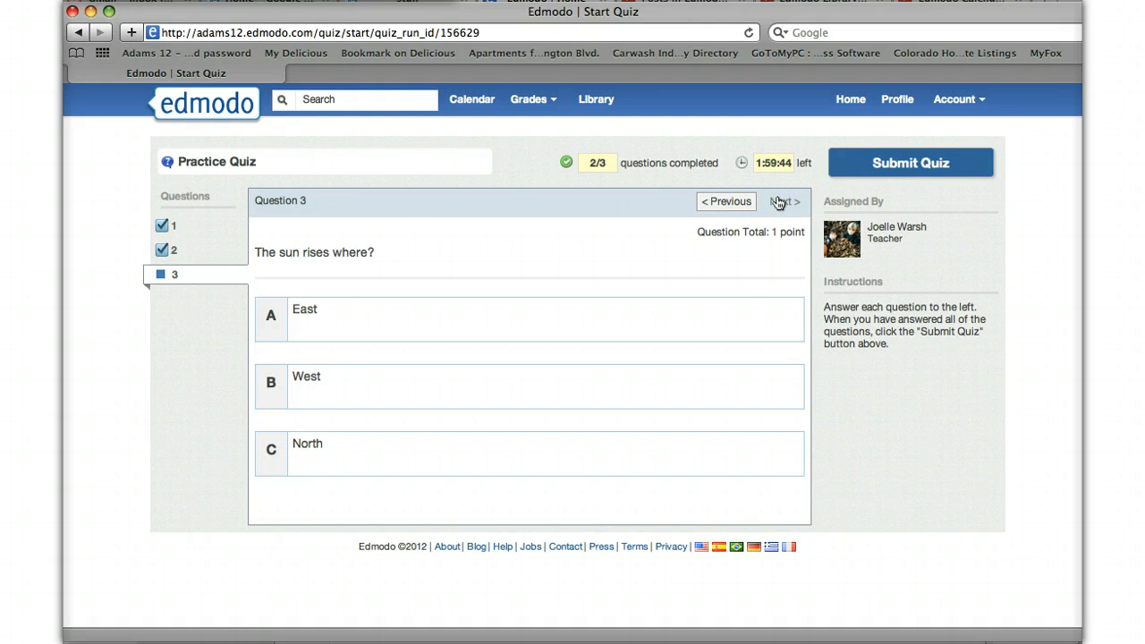
pyautogui.click(300, 311)
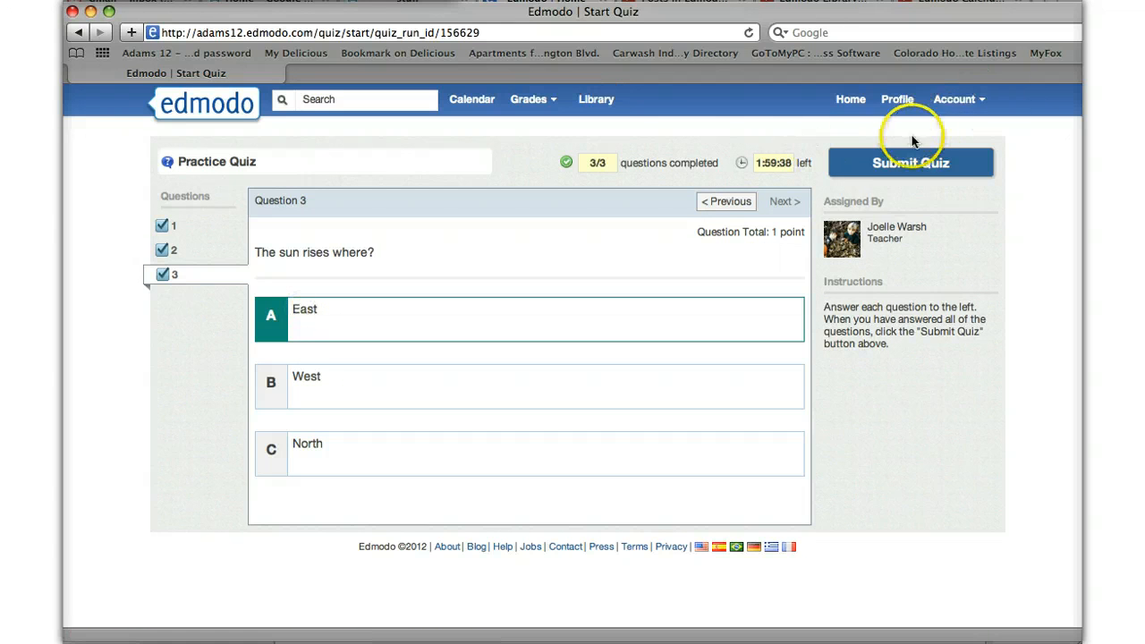
# - Submit the completed quiz and go through the results of all three questions
pyautogui.click(896, 165)
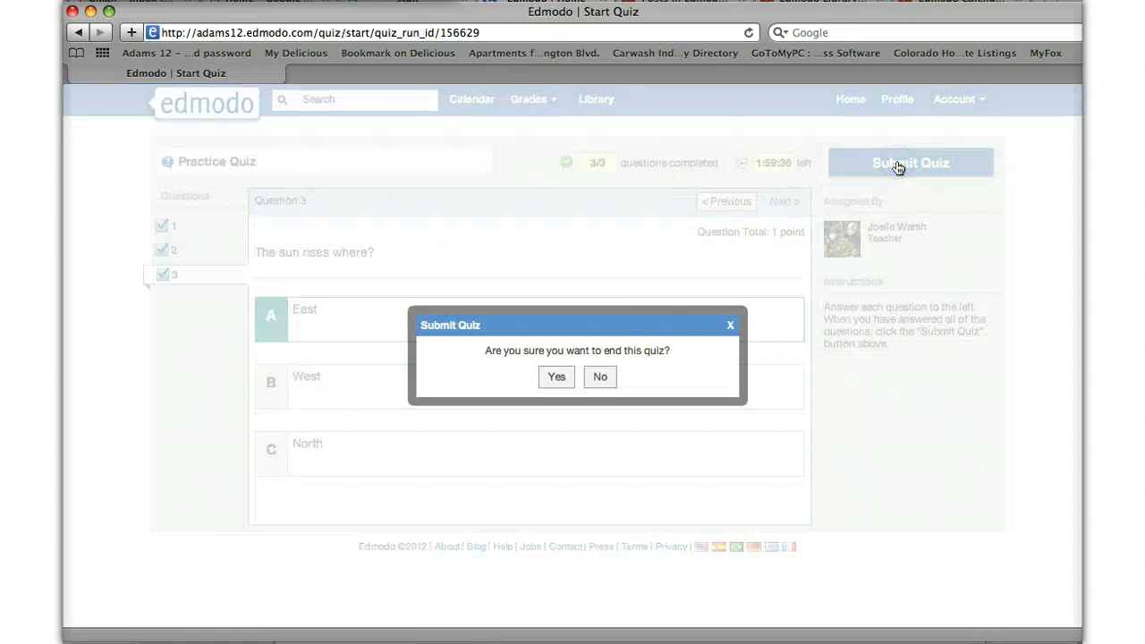
pyautogui.click(556, 377)
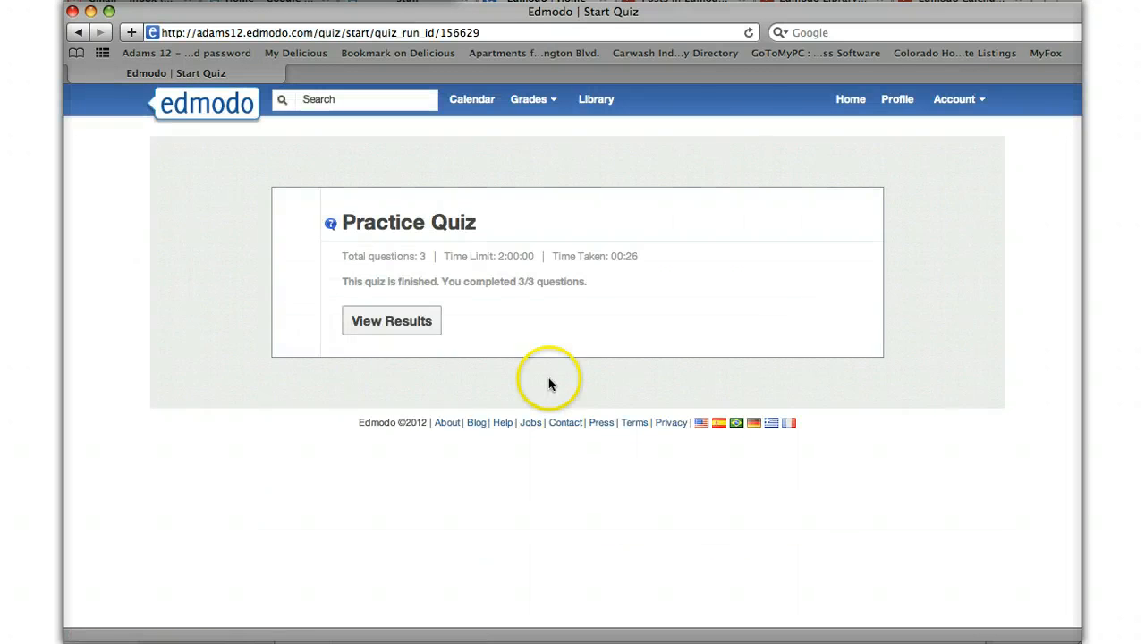
pyautogui.click(404, 325)
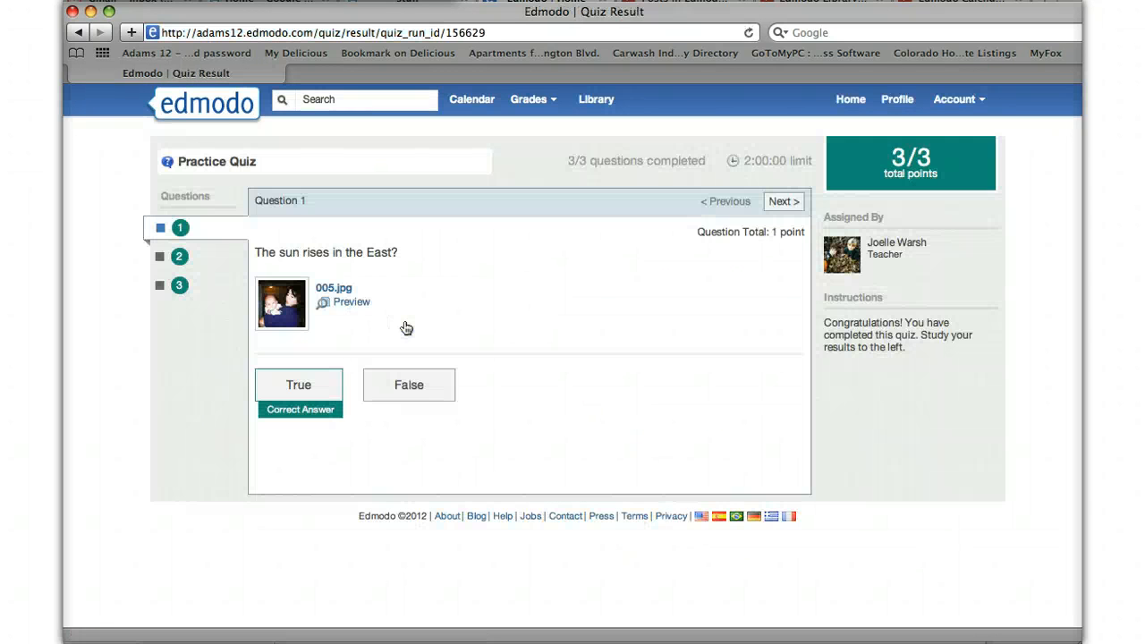
pyautogui.click(793, 202)
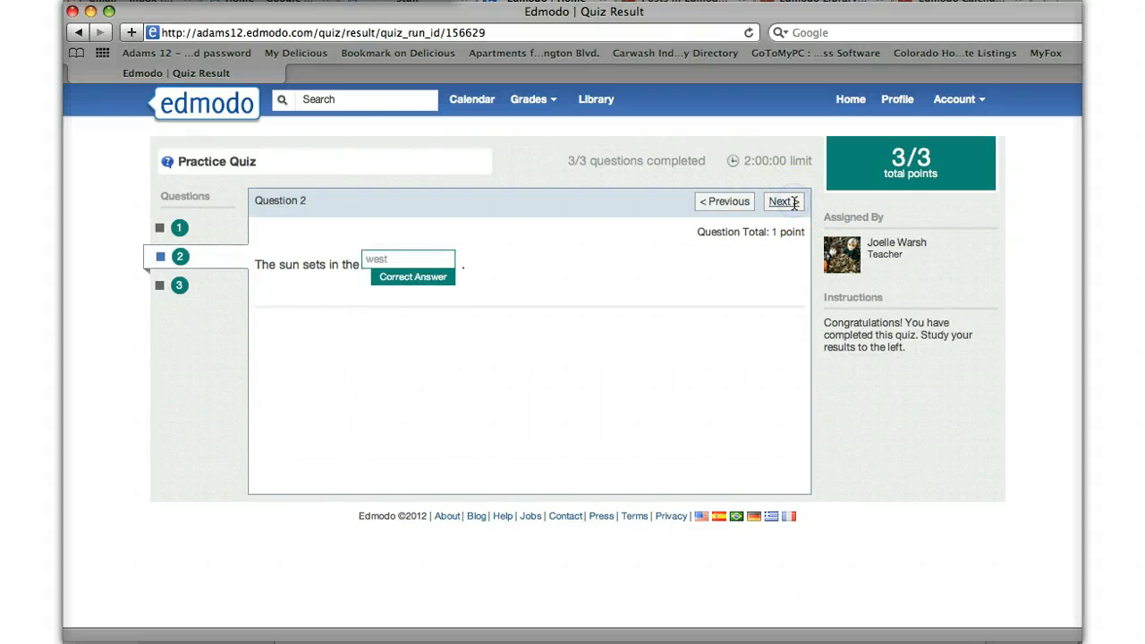
pyautogui.click(792, 202)
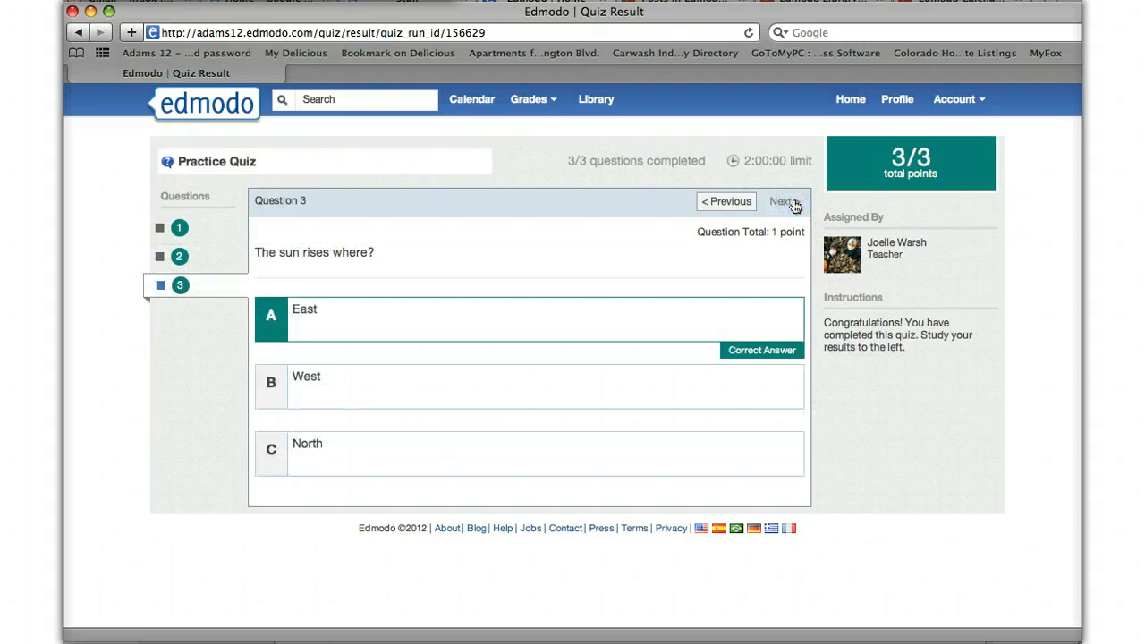
# - Refresh the teacher account's home page, open the turned-in Practice Quiz submission, and turn off showing results to quiz takers
pyautogui.click(842, 102)
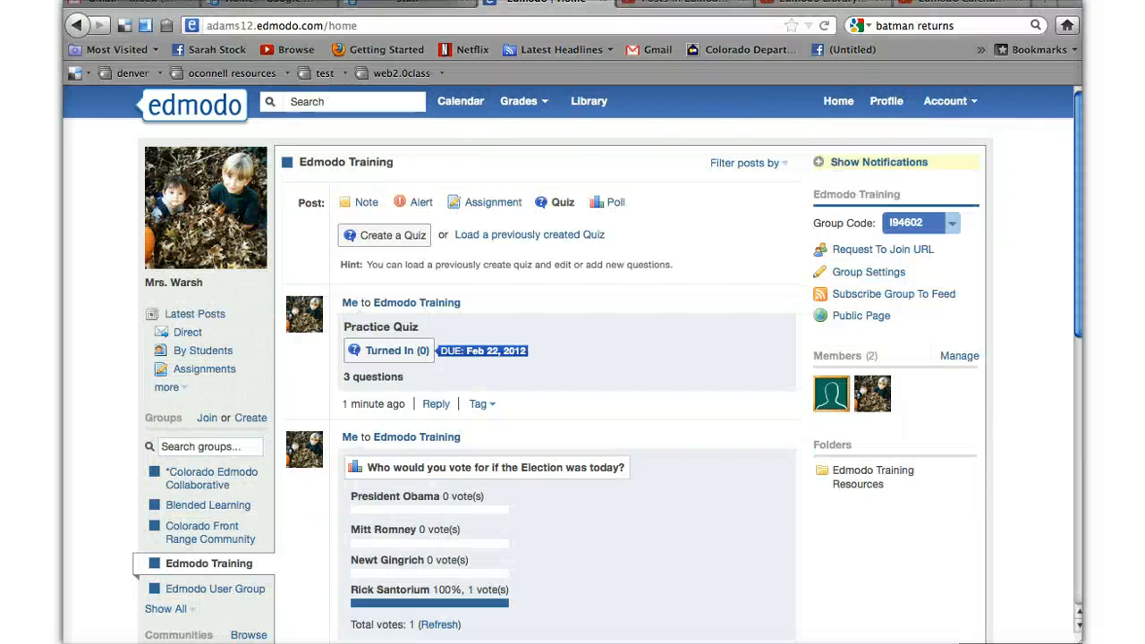
pyautogui.click(825, 25)
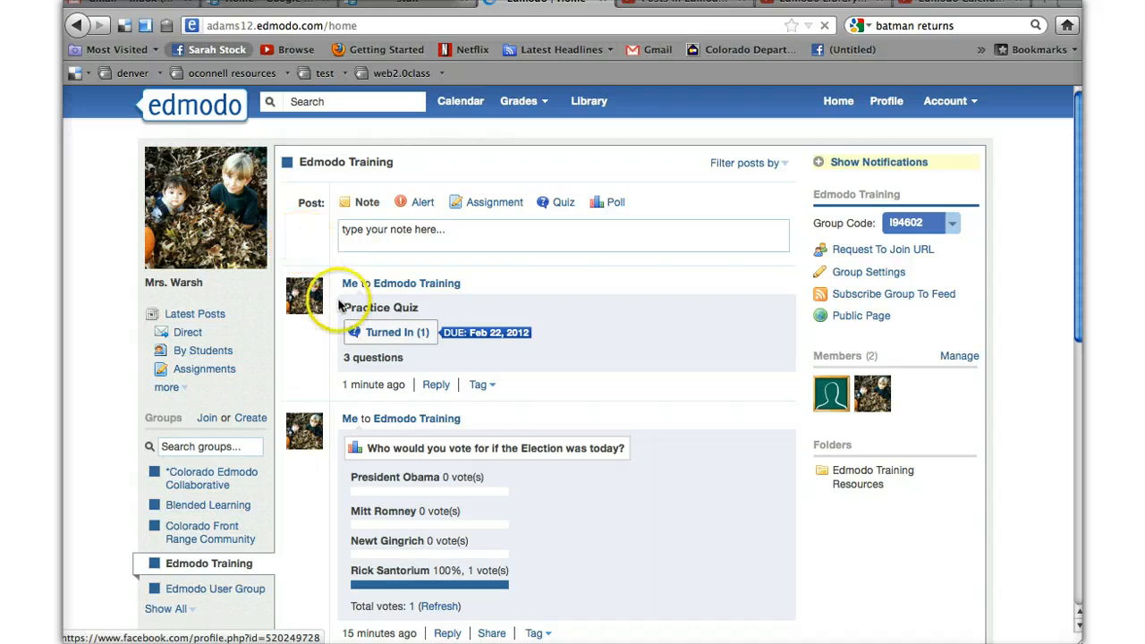
pyautogui.click(402, 336)
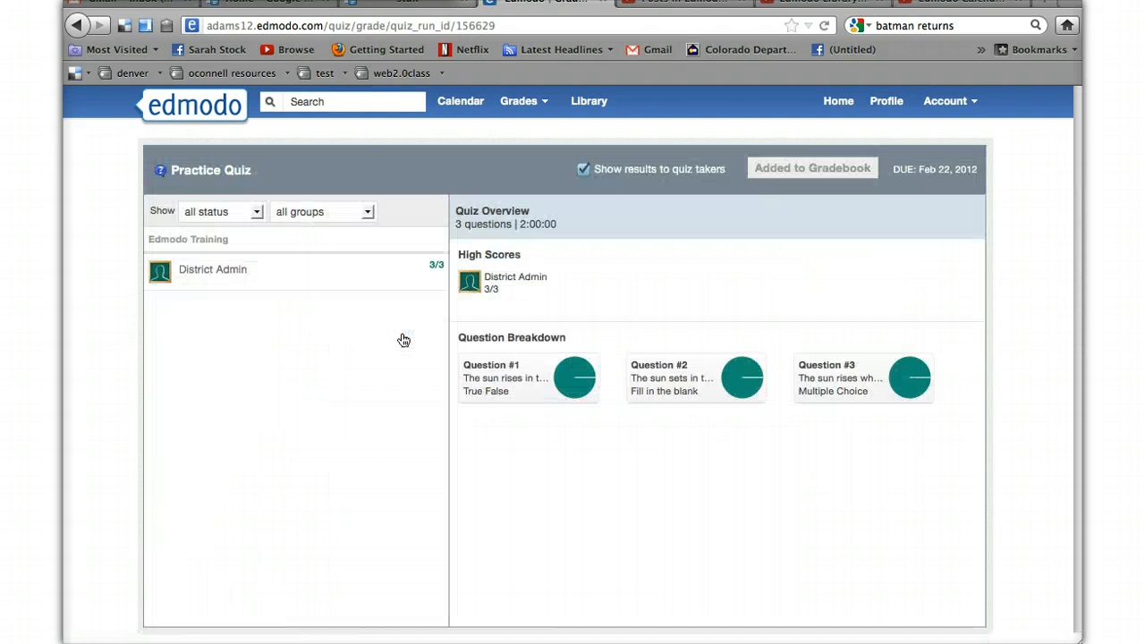
pyautogui.click(205, 278)
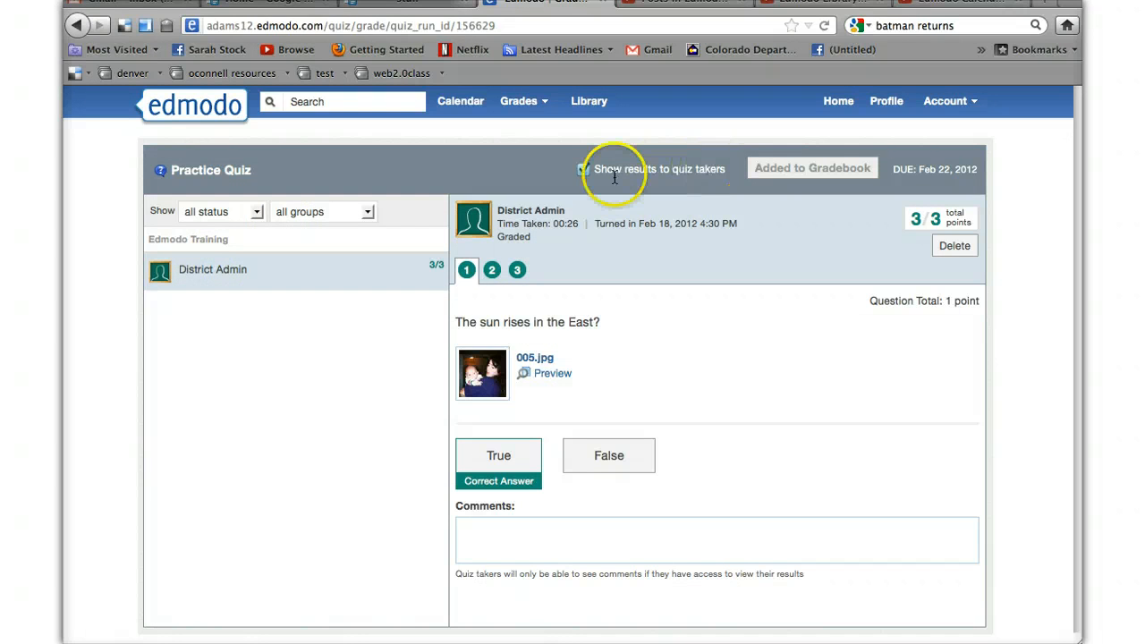
pyautogui.click(585, 175)
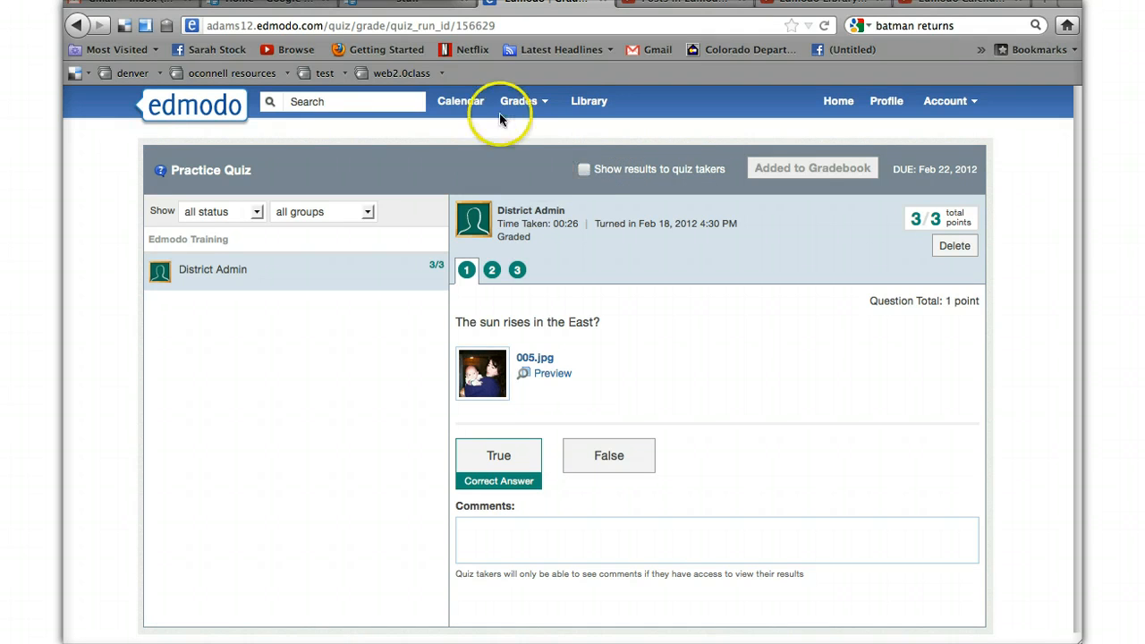
# - Look over the Edmodo Training group's gradebook and return to the home page
pyautogui.click(520, 101)
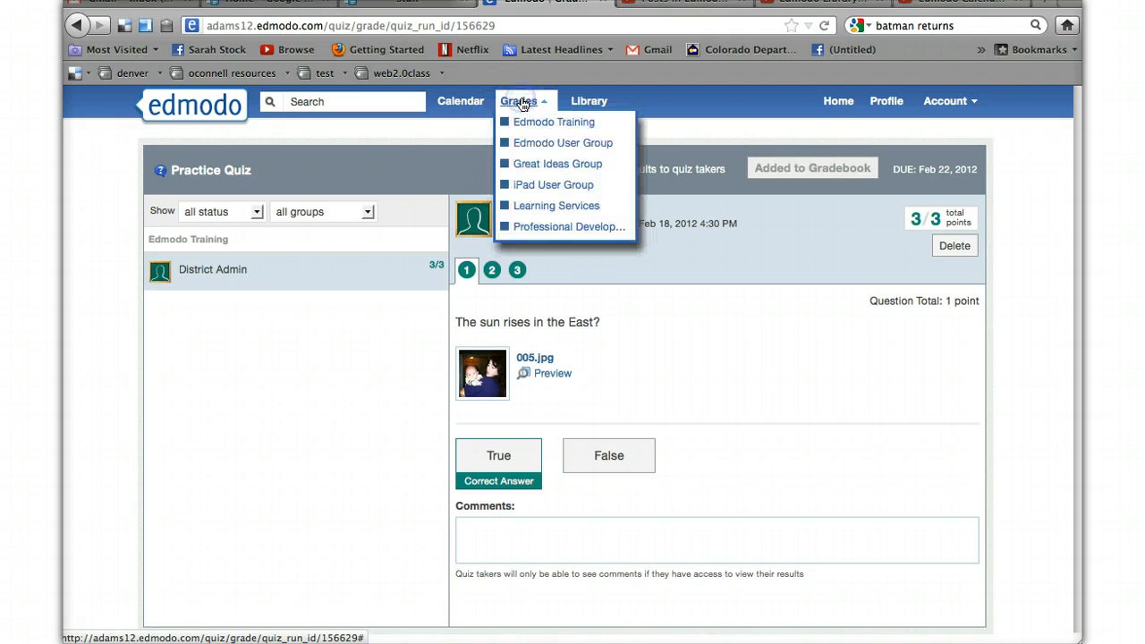
pyautogui.click(528, 120)
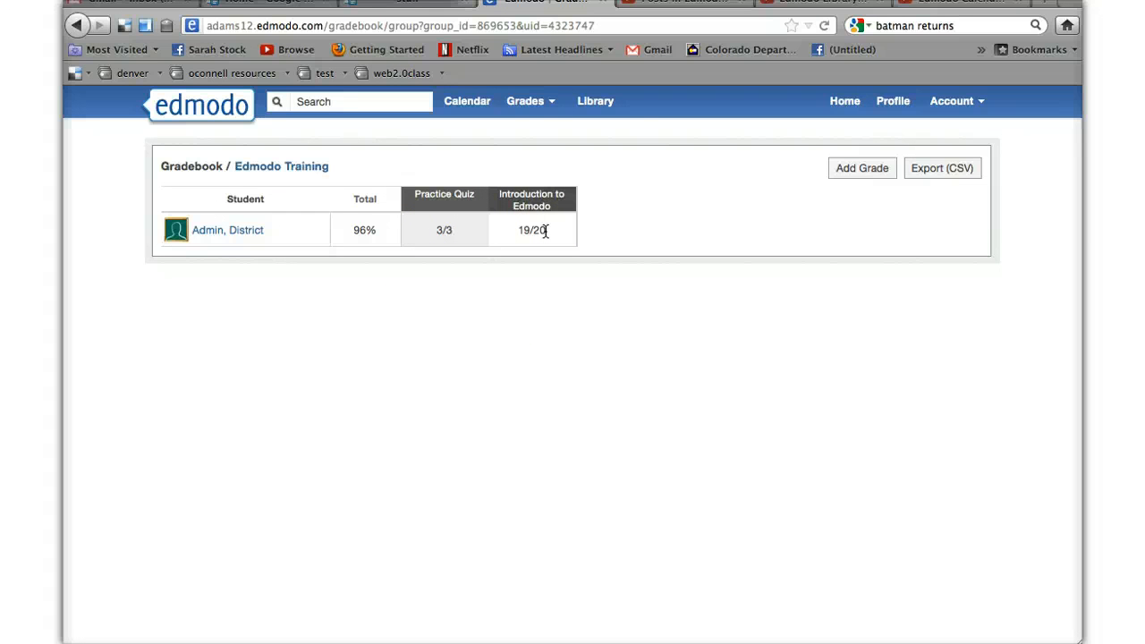
pyautogui.click(524, 103)
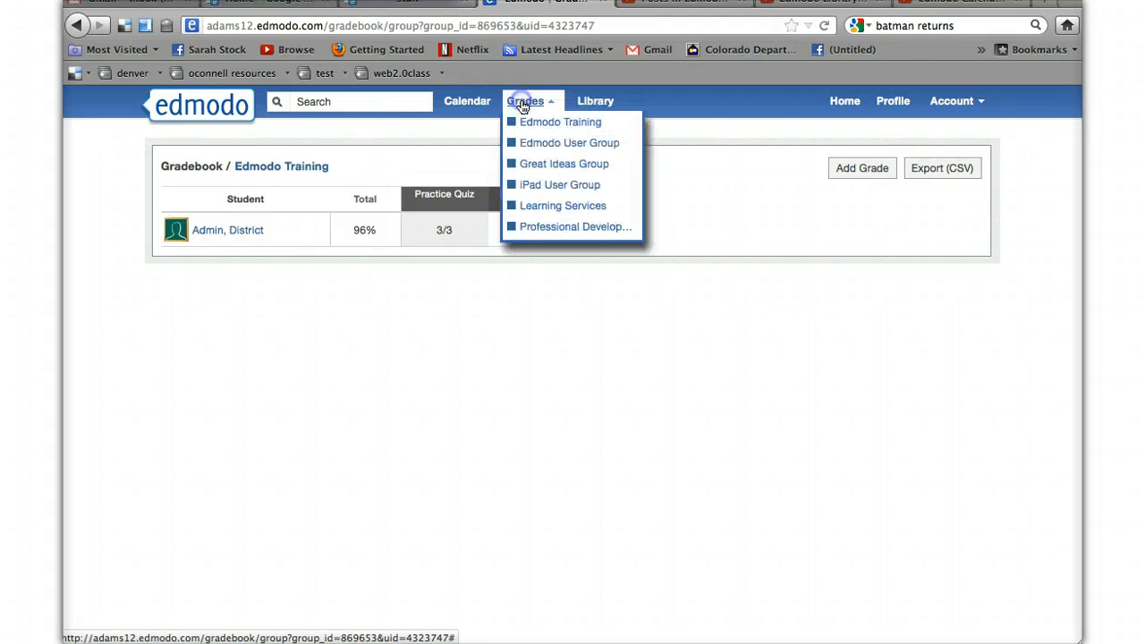
pyautogui.click(853, 108)
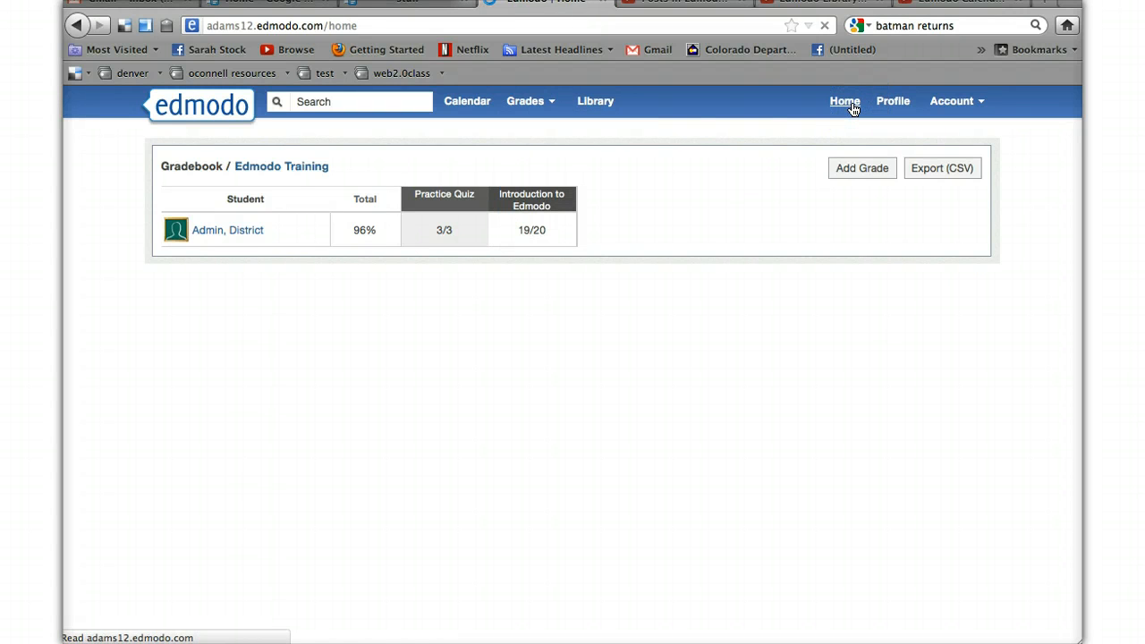